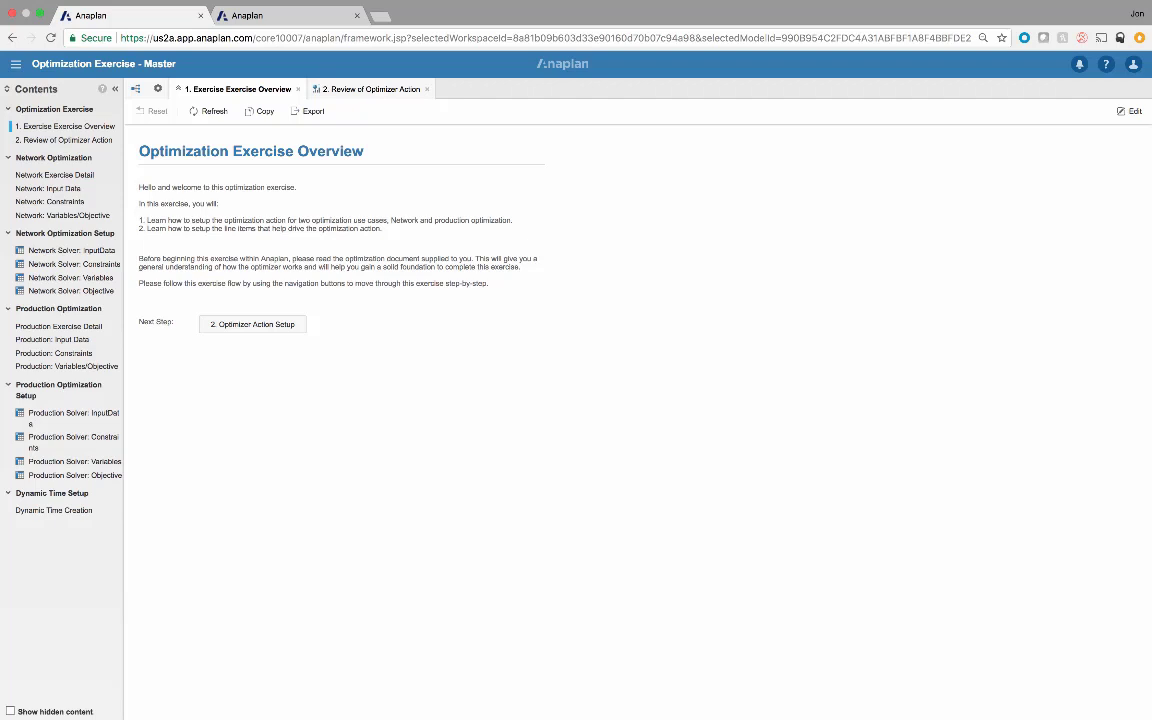
Step: Go to the Review of Optimizer Action dashboard via the '2. Optimizer Action Setup' button
click(253, 324)
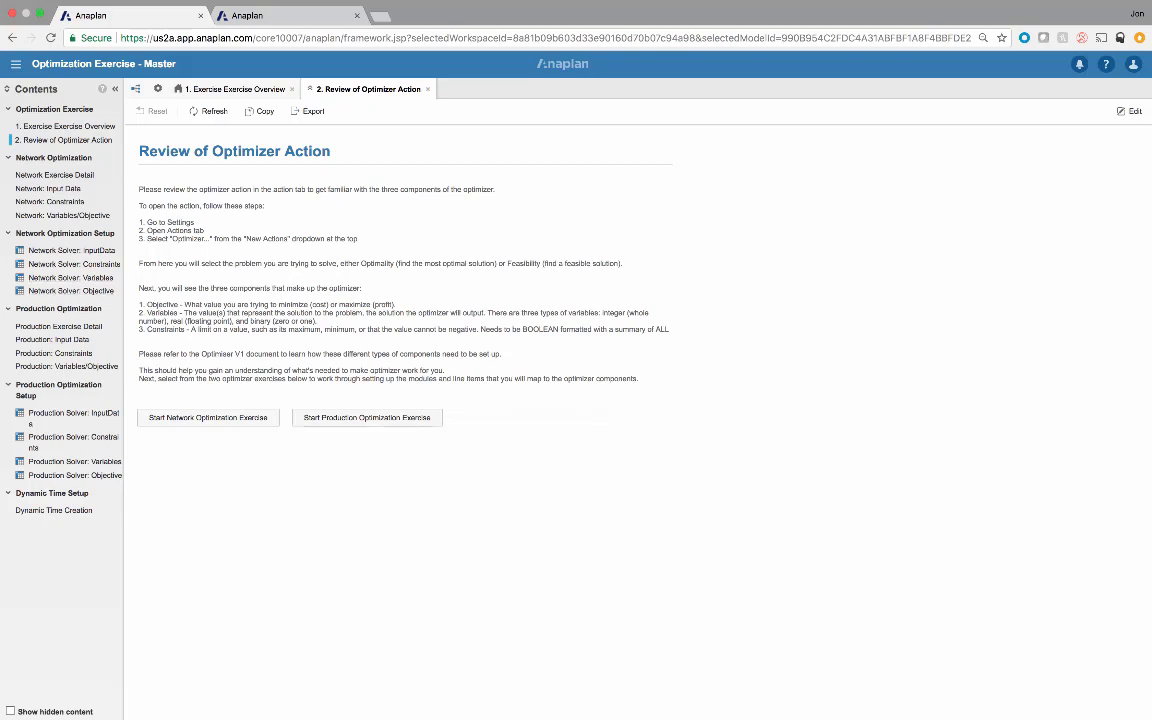
Step: Start the network optimization exercise to reach the five-step Network Exercise Detail page
click(208, 417)
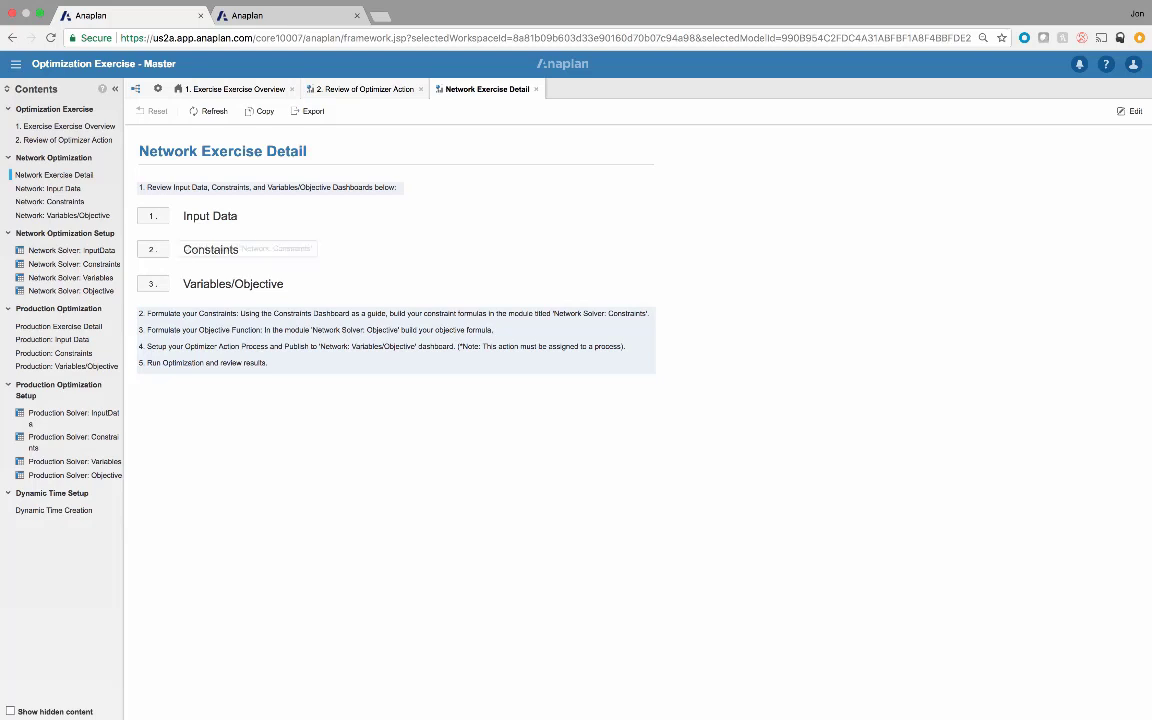
Step: Open Network: Input Data and keep SKU A selected in the demand table
click(210, 216)
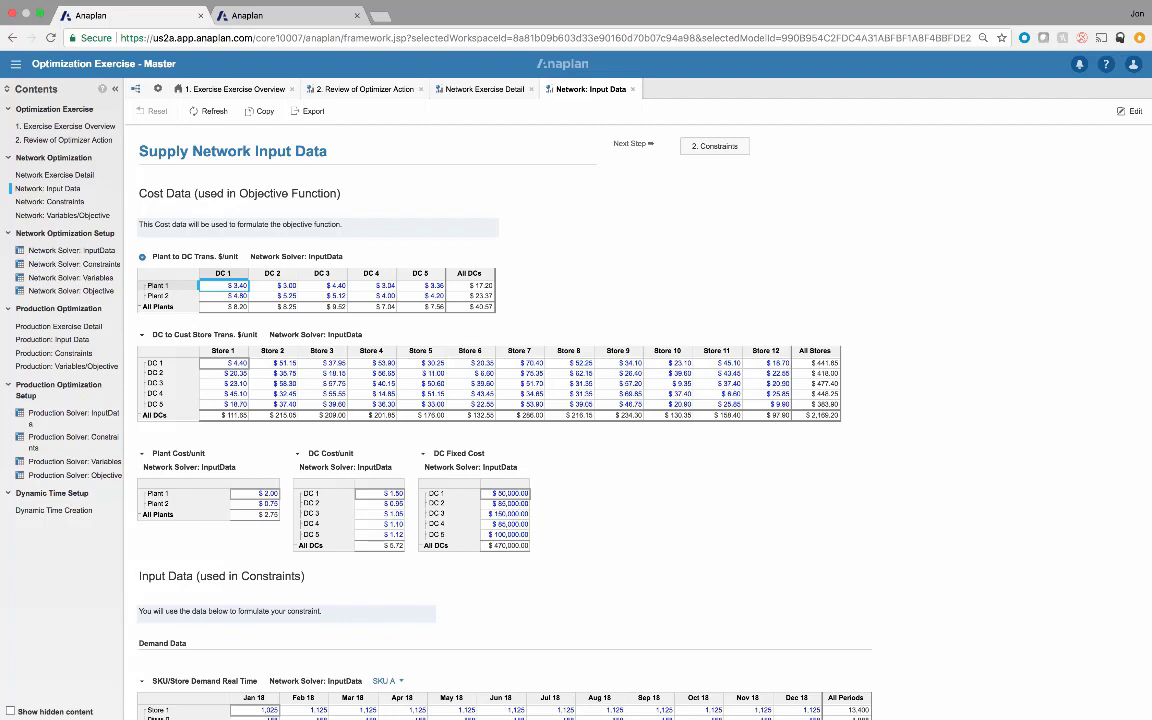
scroll(580, 400, down, 3)
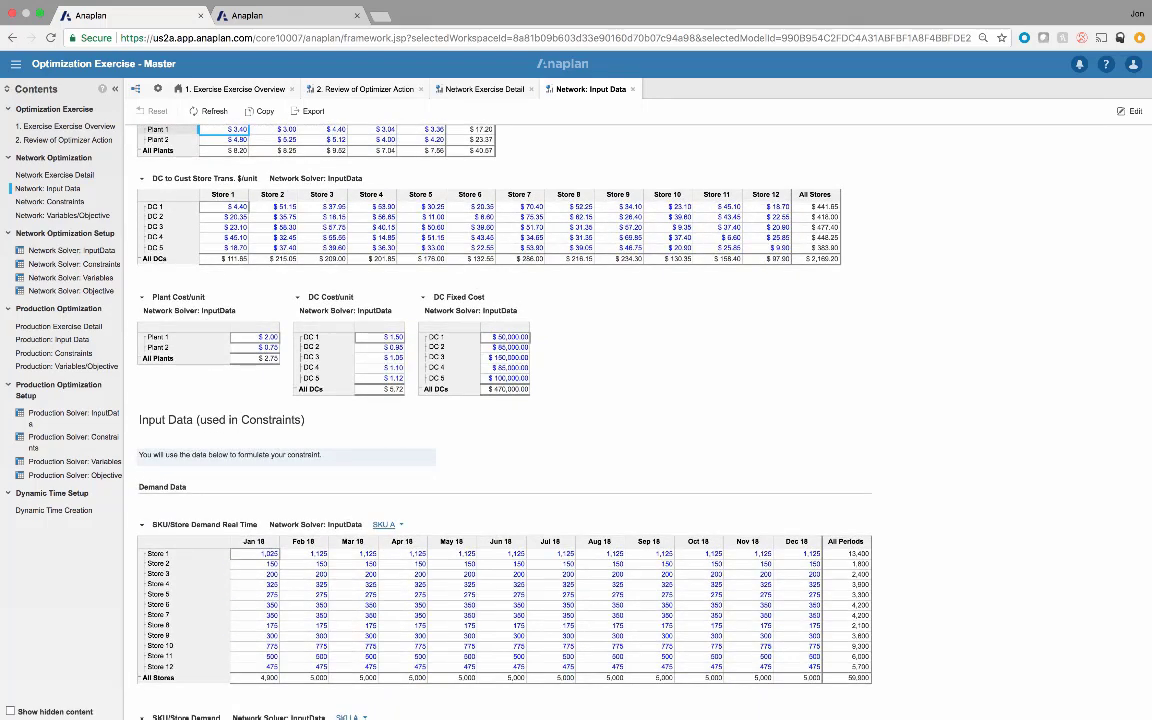
click(385, 524)
click(385, 524)
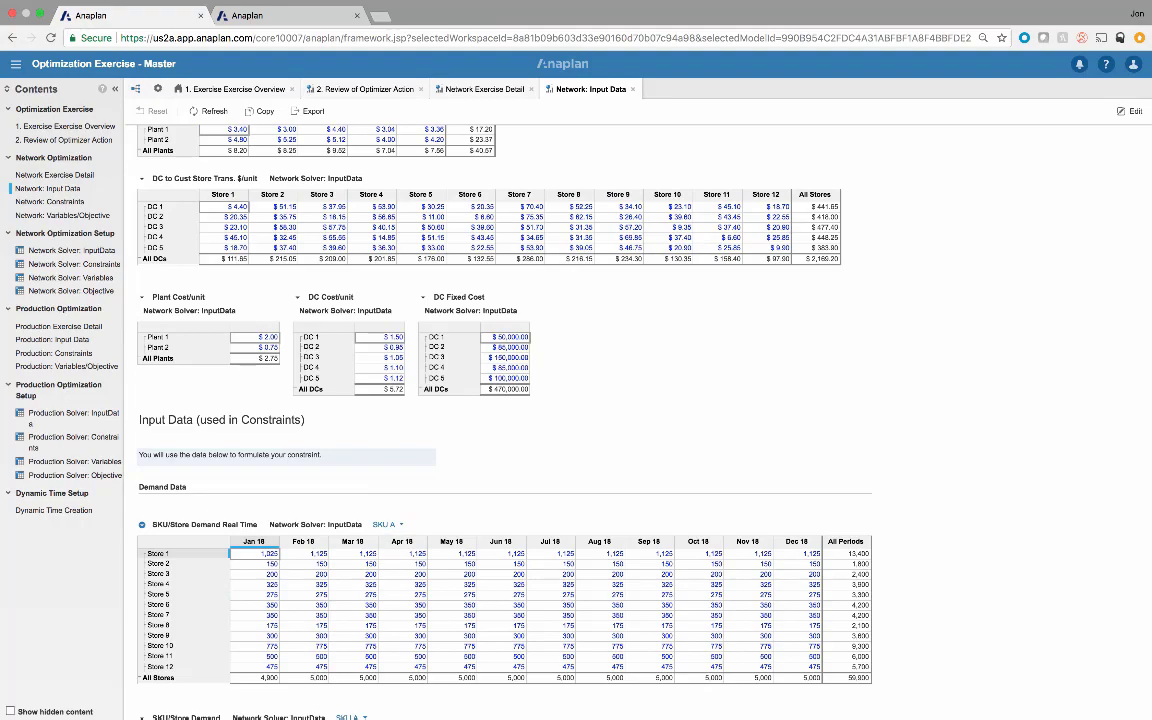
scroll(490, 300, up, 1)
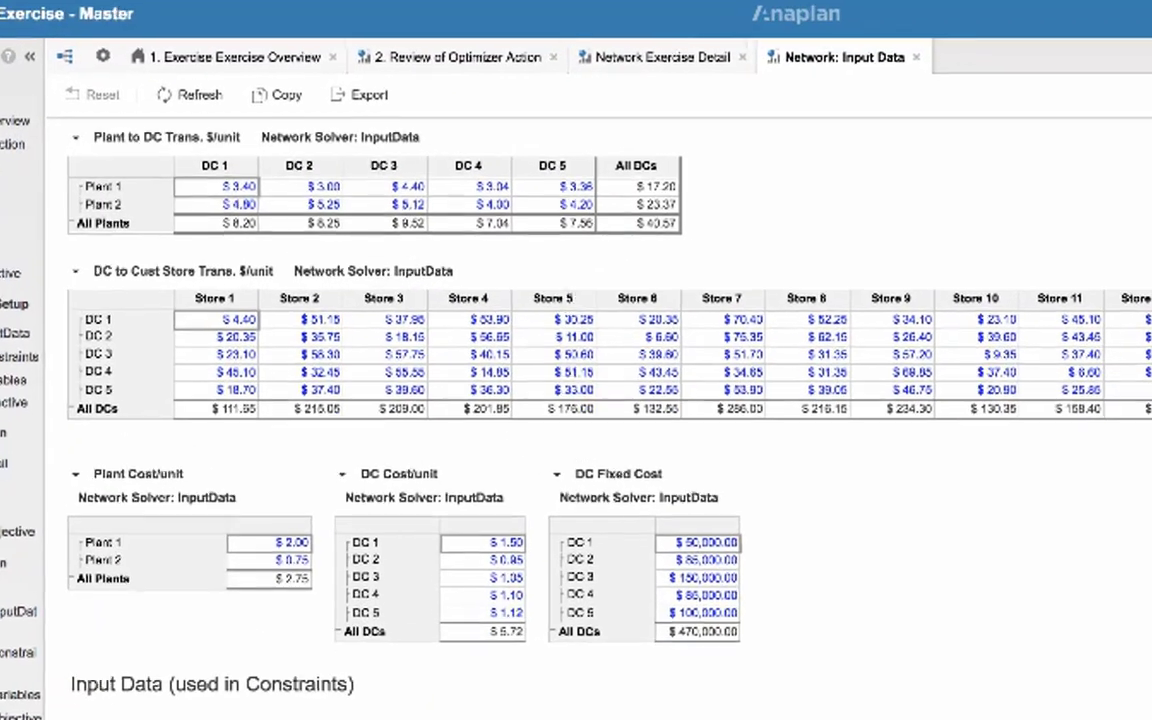
scroll(600, 400, up, 1)
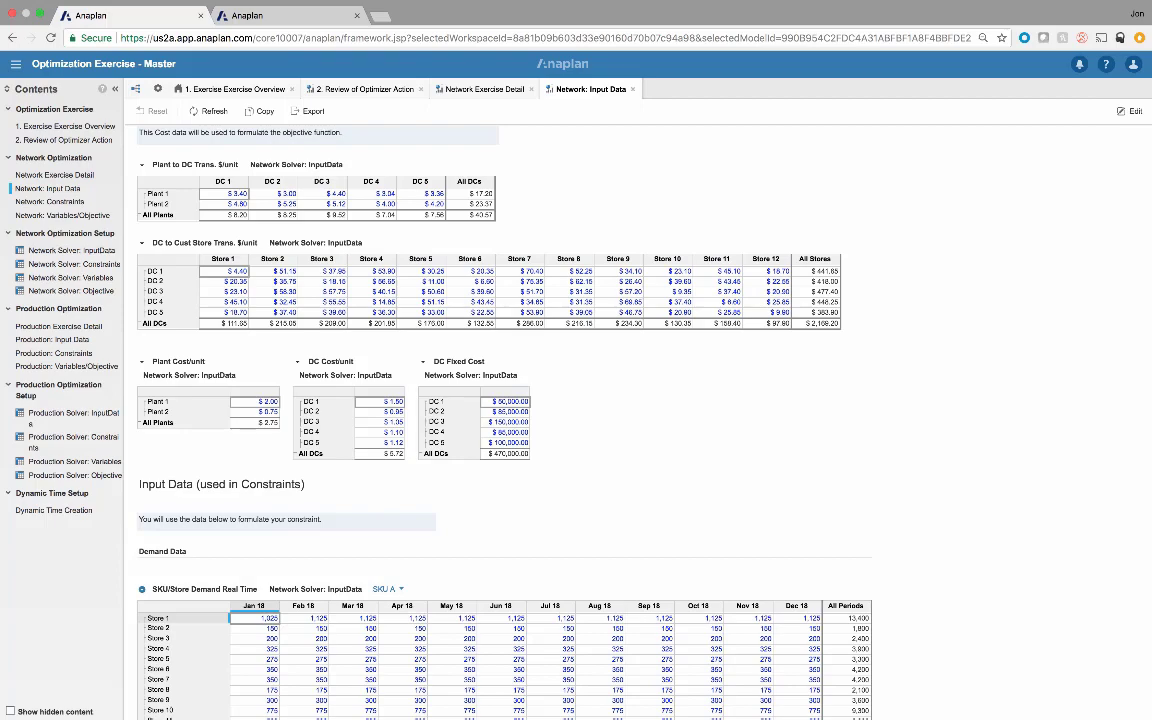
scroll(580, 400, up, 2)
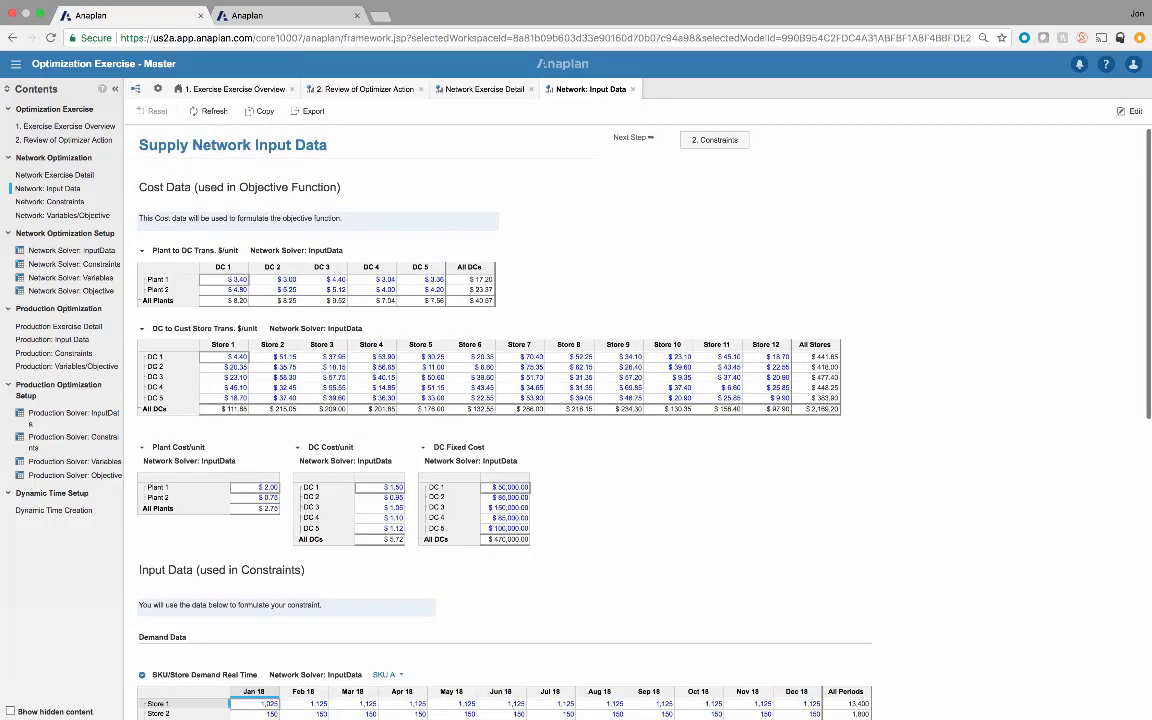
scroll(580, 400, up, 1)
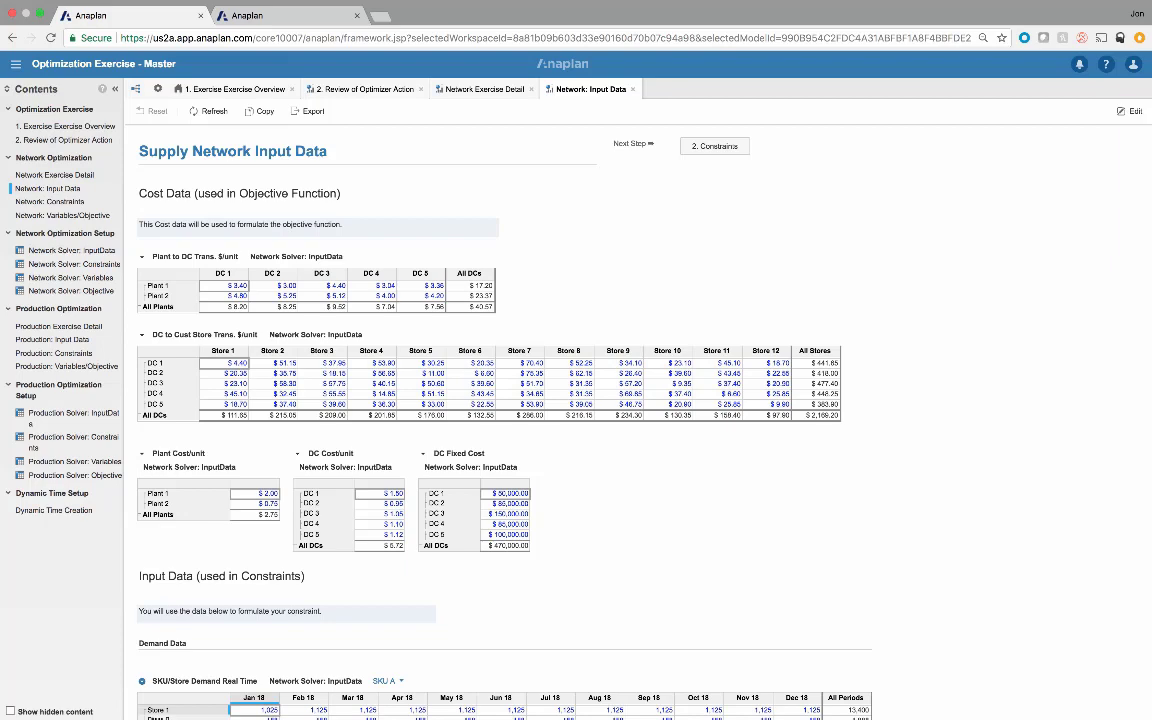
scroll(580, 385, down, 2)
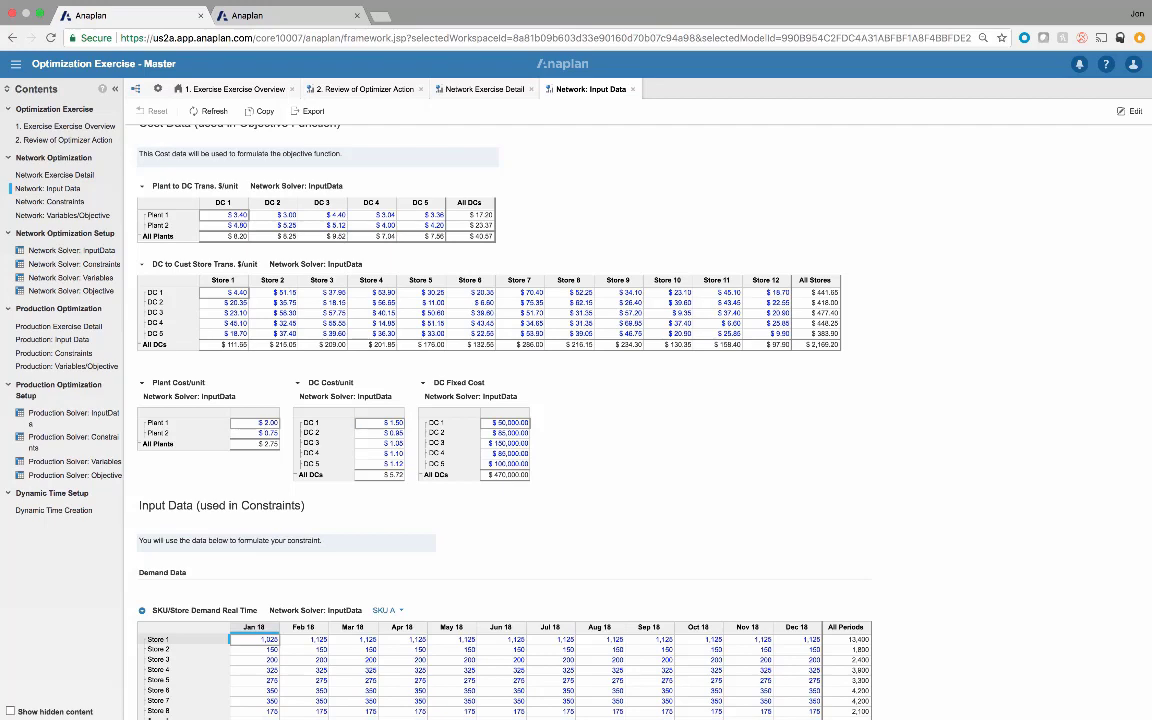
scroll(580, 385, down, 4)
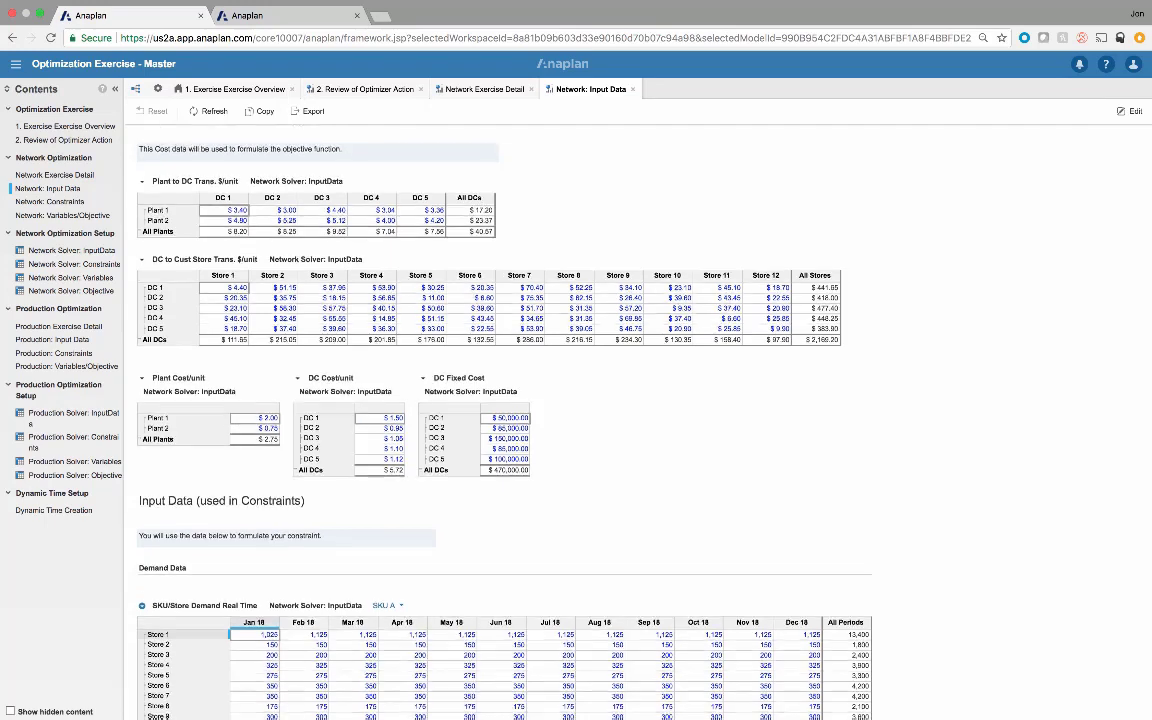
scroll(580, 385, down, 1)
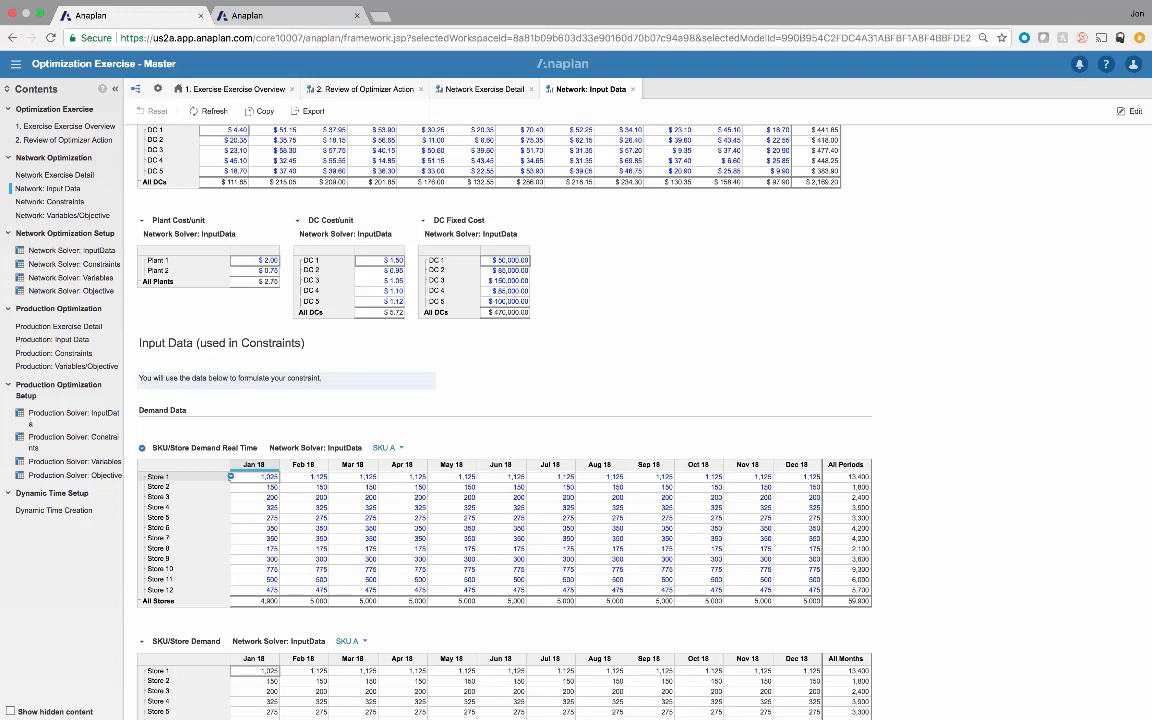
scroll(231, 476, down, 4)
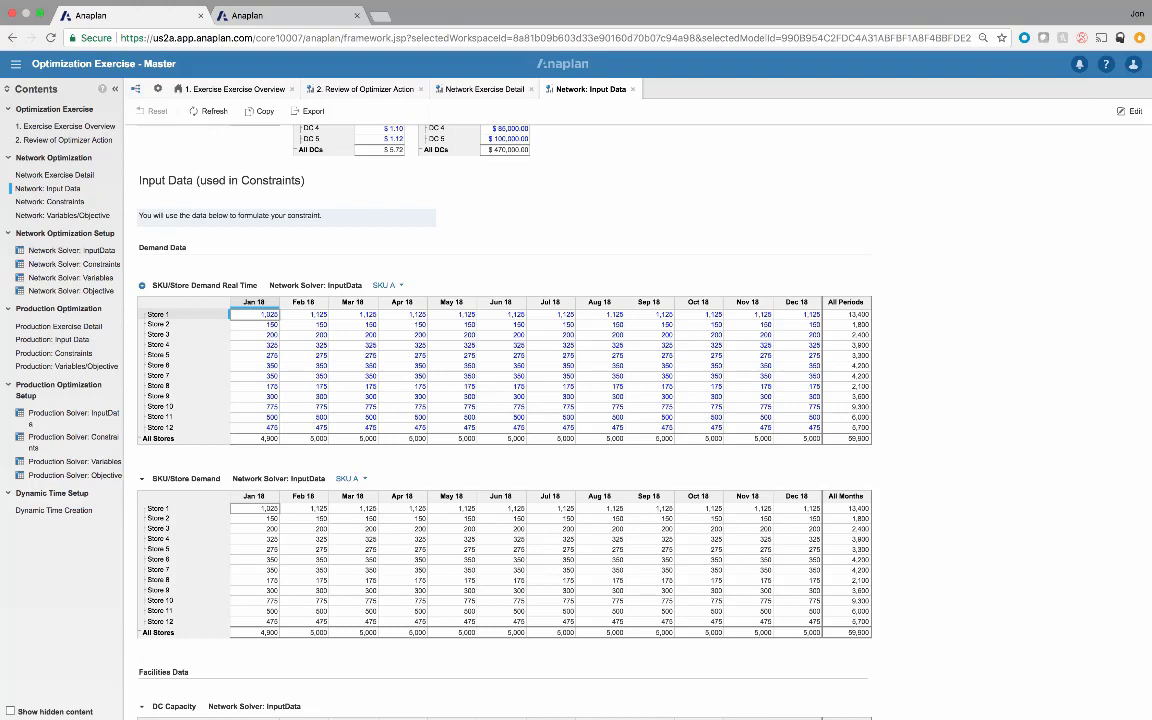
scroll(500, 420, down, 5)
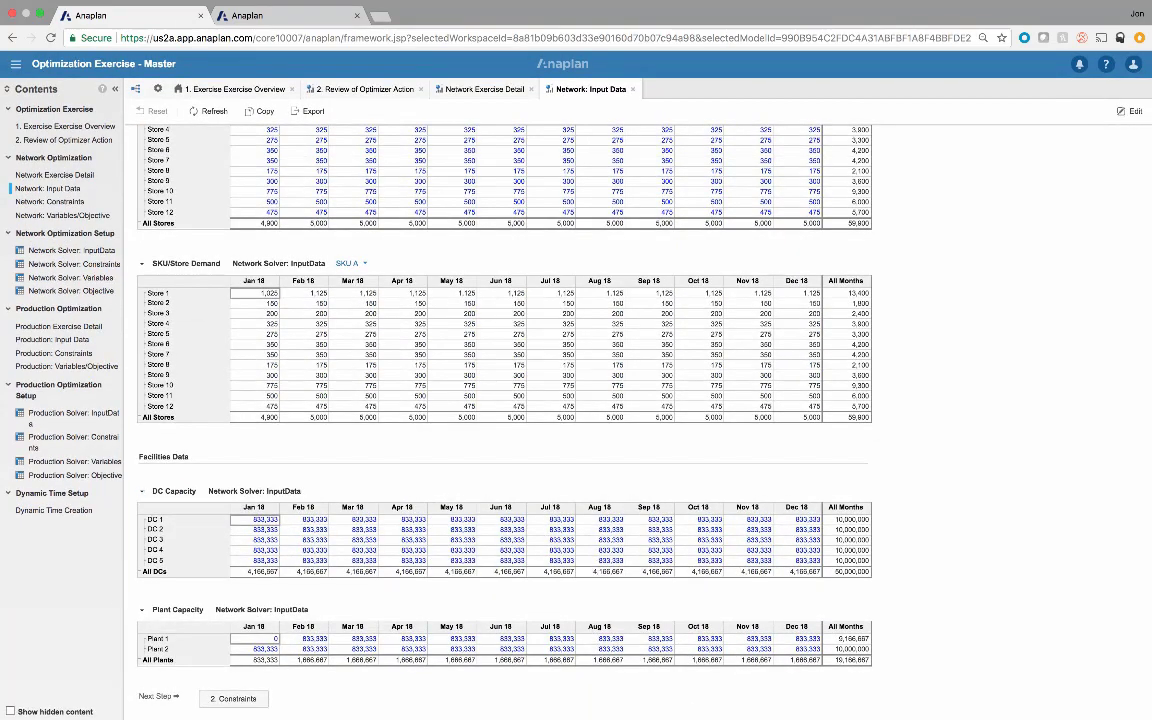
Step: Enter 833,333 as Plant 1's Jan 18 capacity, bringing its yearly total to 10,000,000
key(ctrl+c)
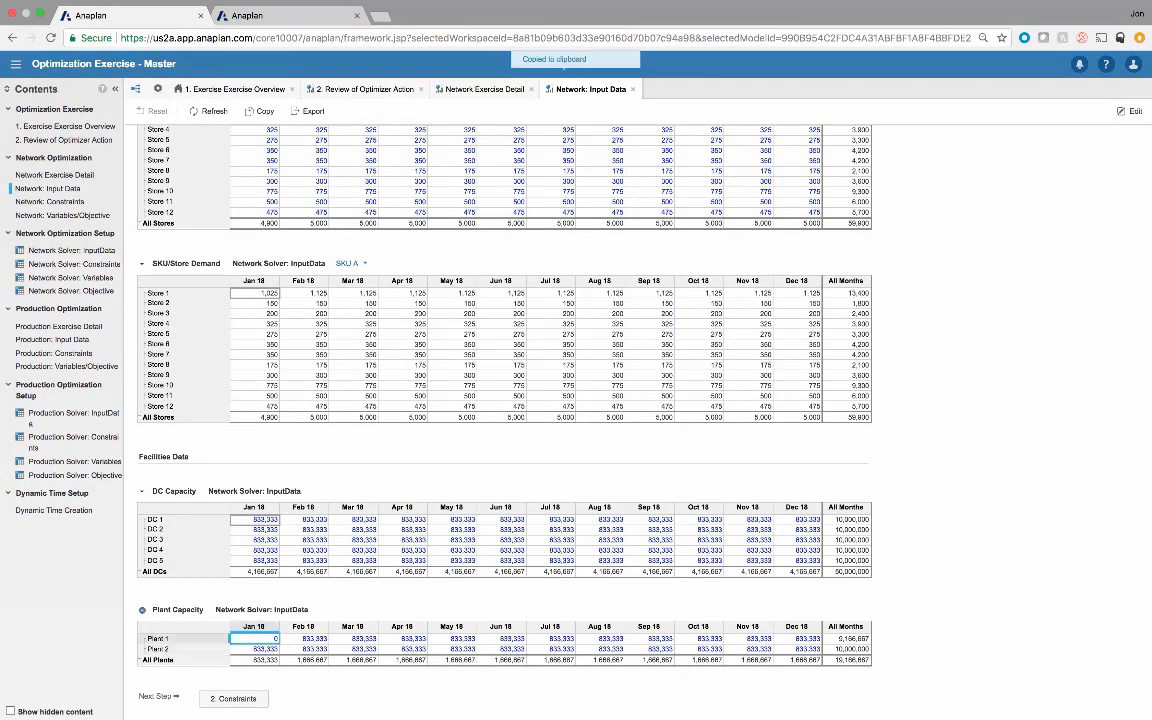
key(Return)
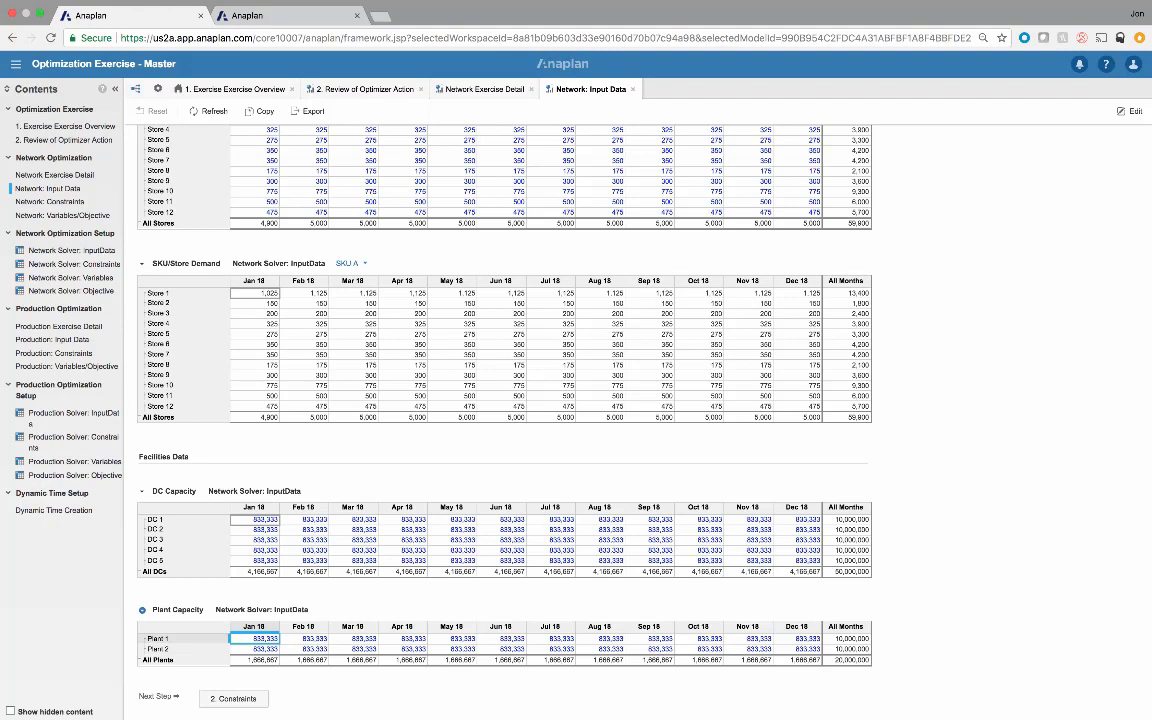
click(233, 698)
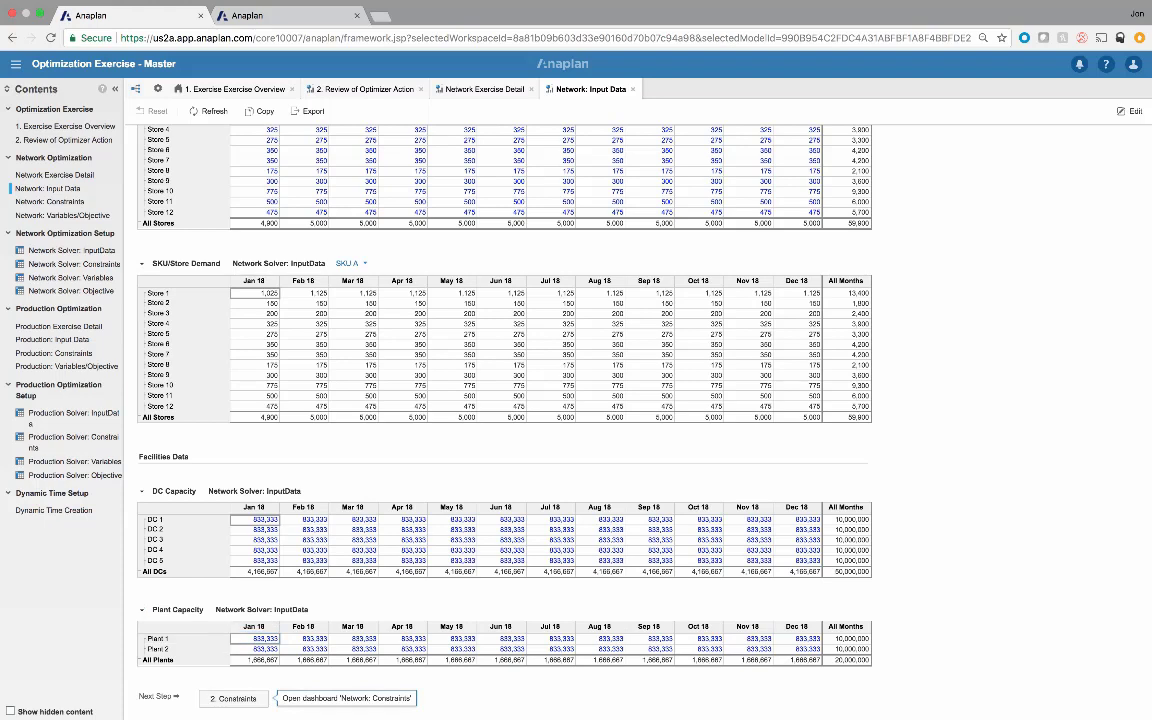
Step: Review the demand, capacity and balancing constraint grids, then go to Variables/Objective
click(233, 698)
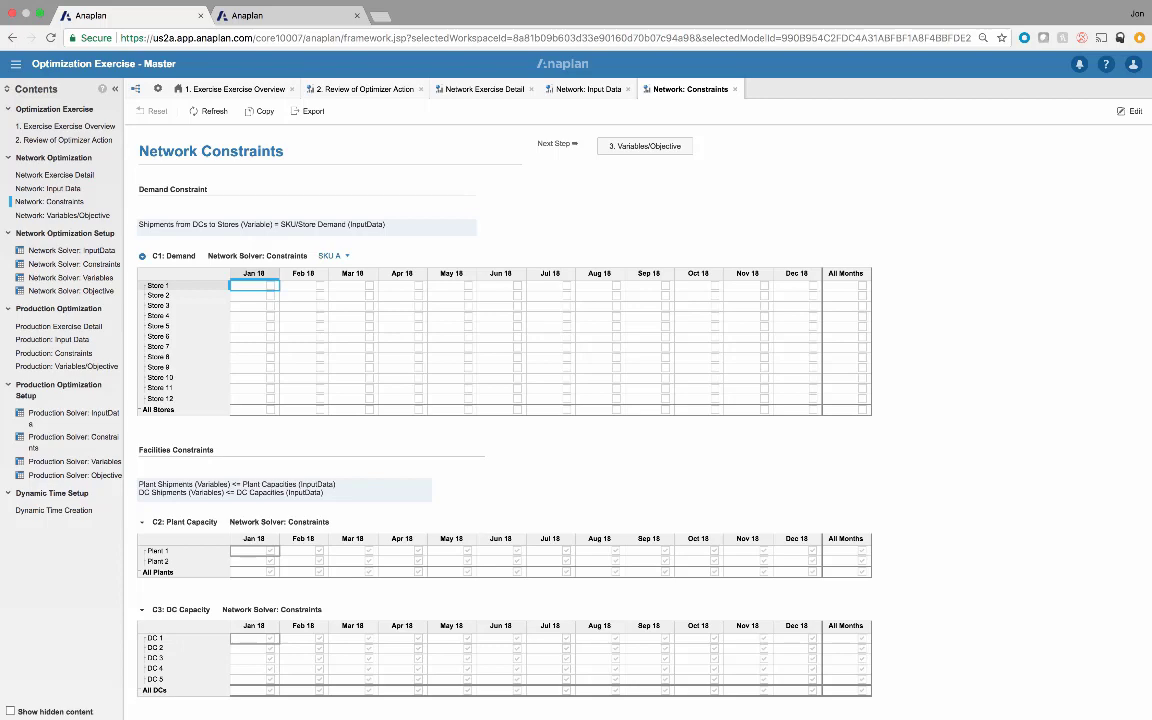
scroll(580, 400, down, 5)
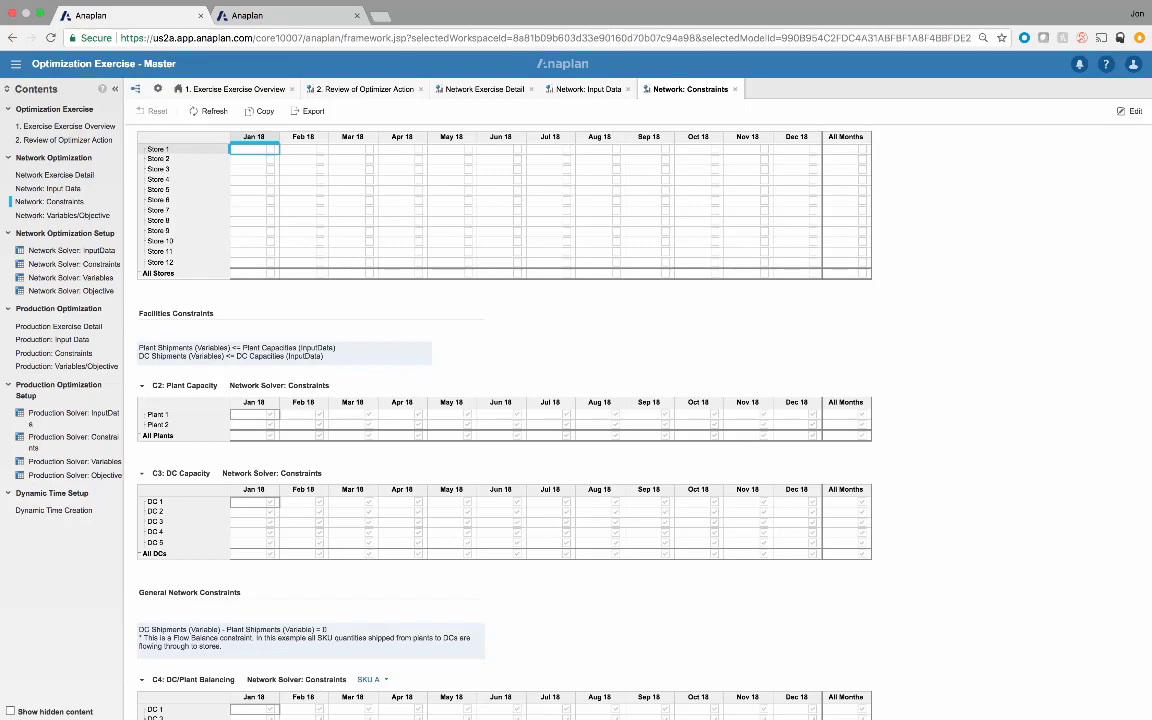
scroll(500, 400, down, 5)
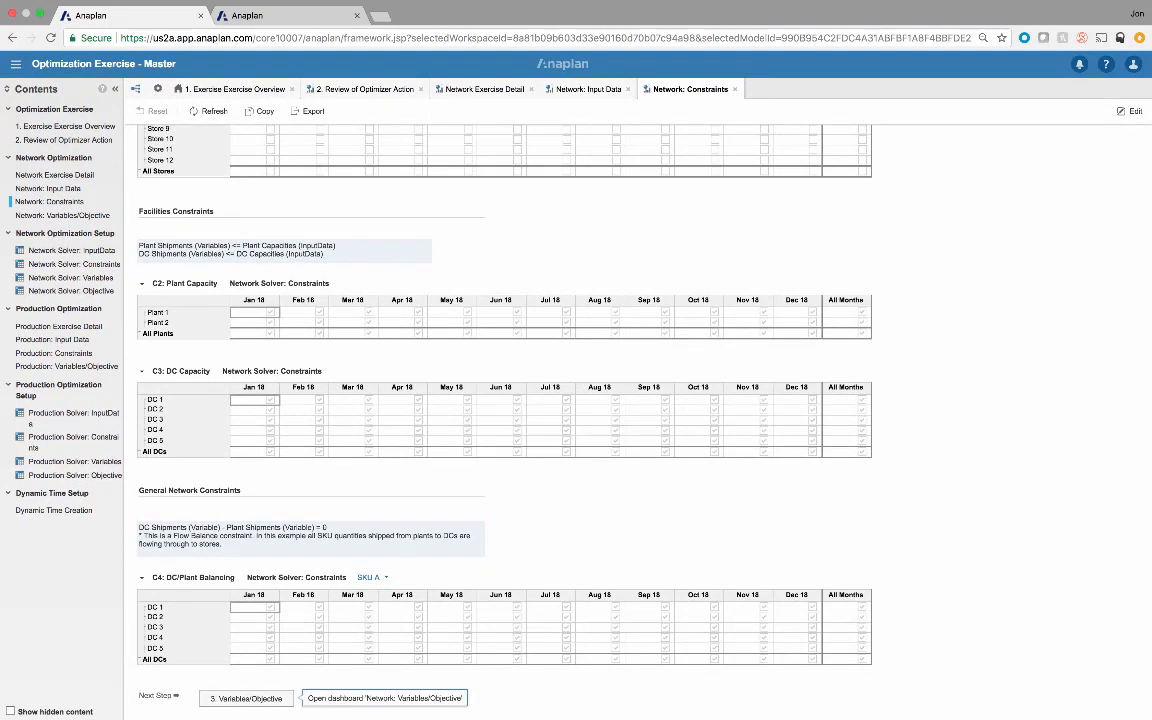
click(245, 698)
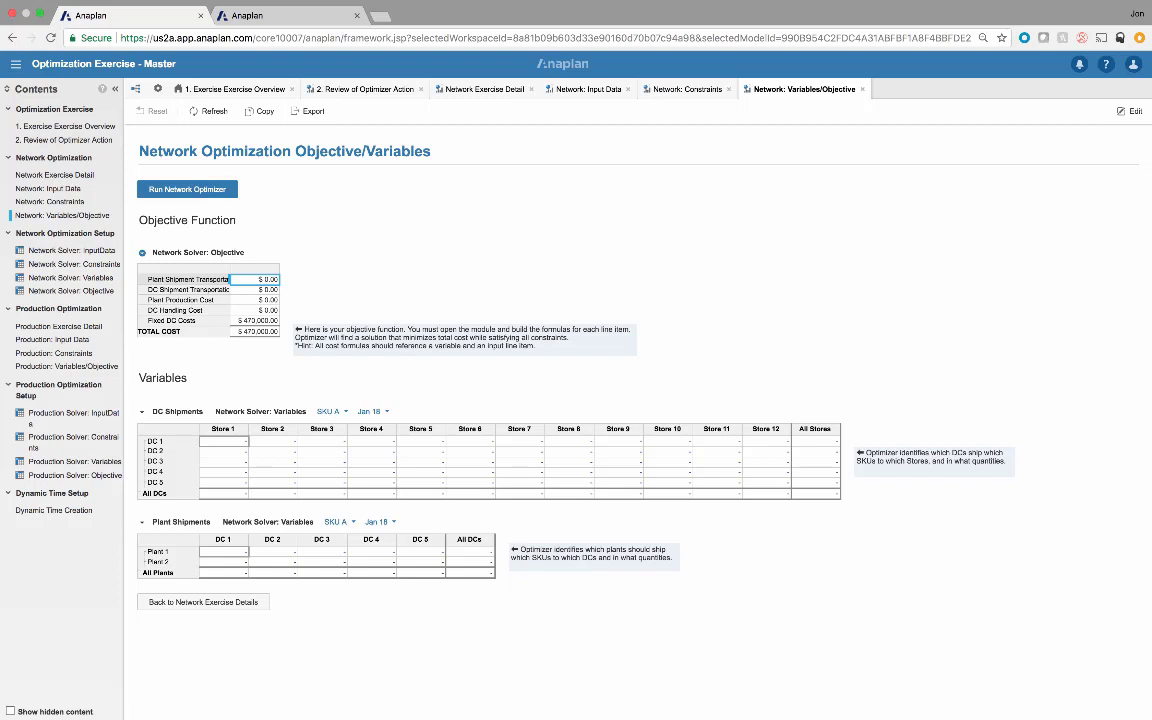
Step: Run the network optimizer and close the summary, raising total cost to about $4.89 million
click(187, 189)
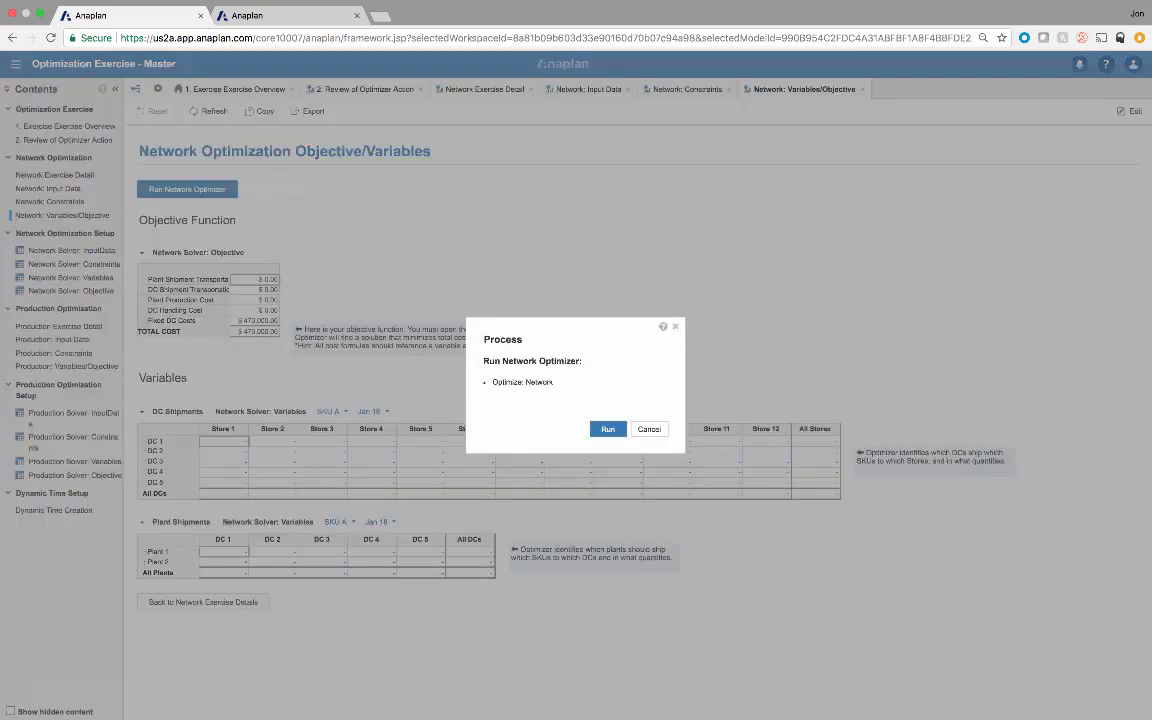
key(Return)
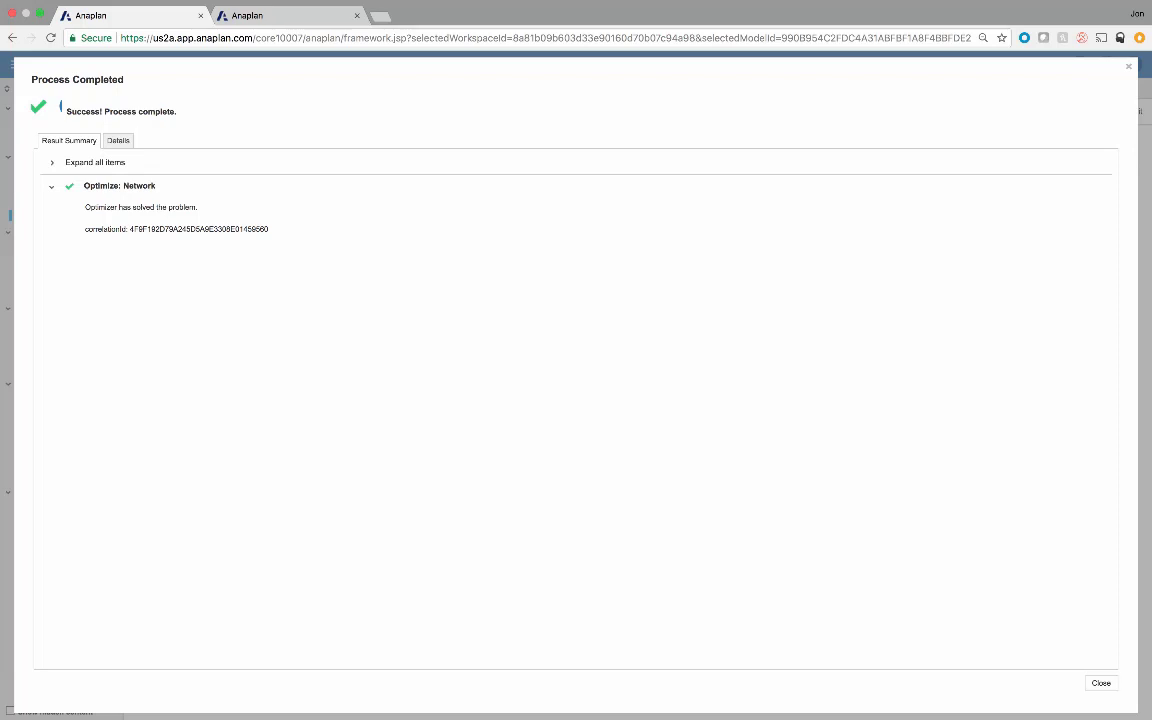
click(1101, 682)
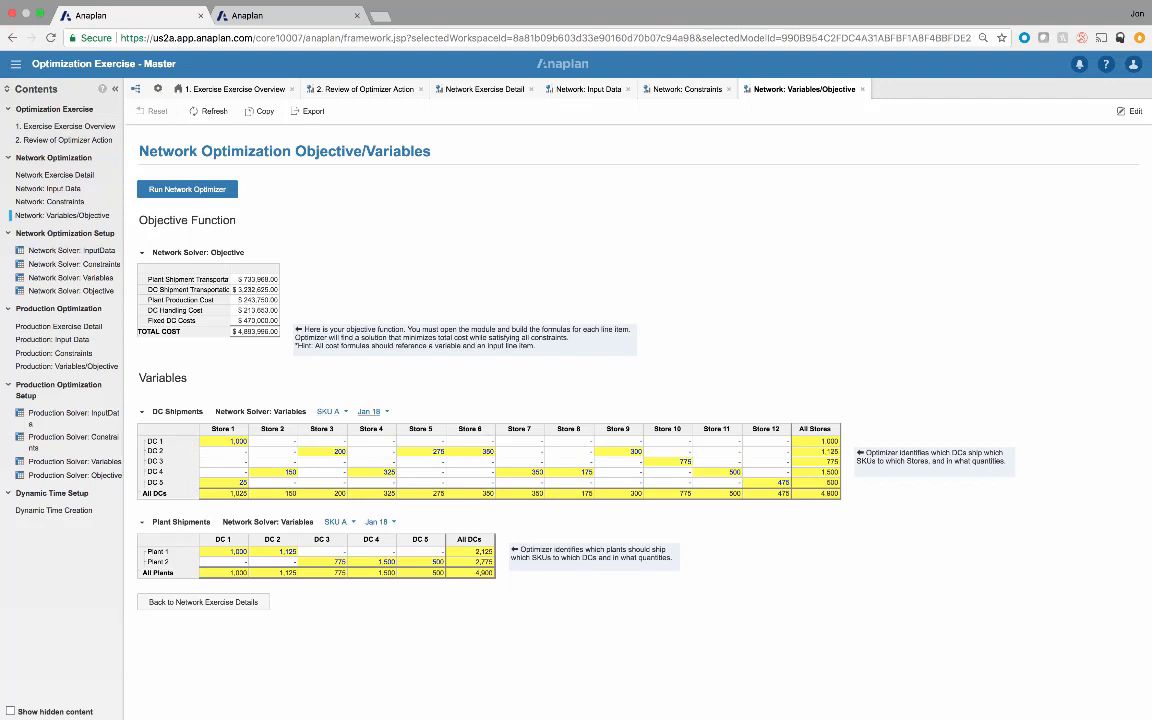
Step: Pivot DC Shipments to put Months above Stores in the columns, then select TOTAL COST
click(142, 411)
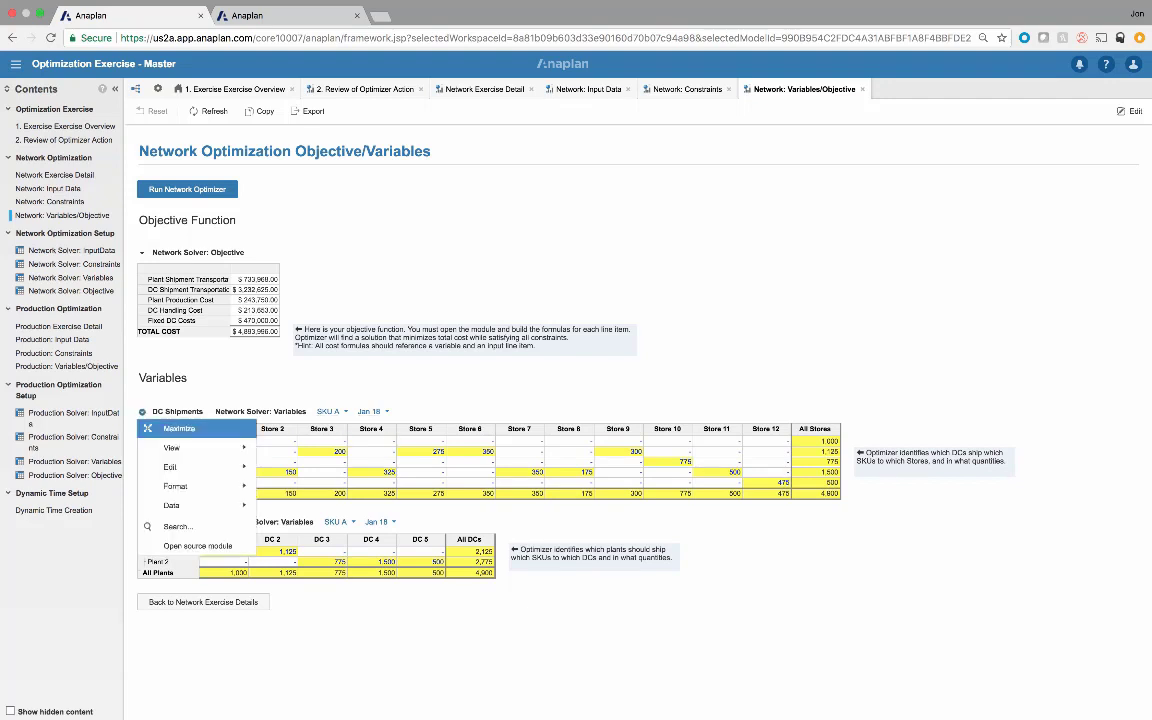
mouse_move(150, 402)
click(265, 402)
drag(587, 260, 620, 324)
key(Return)
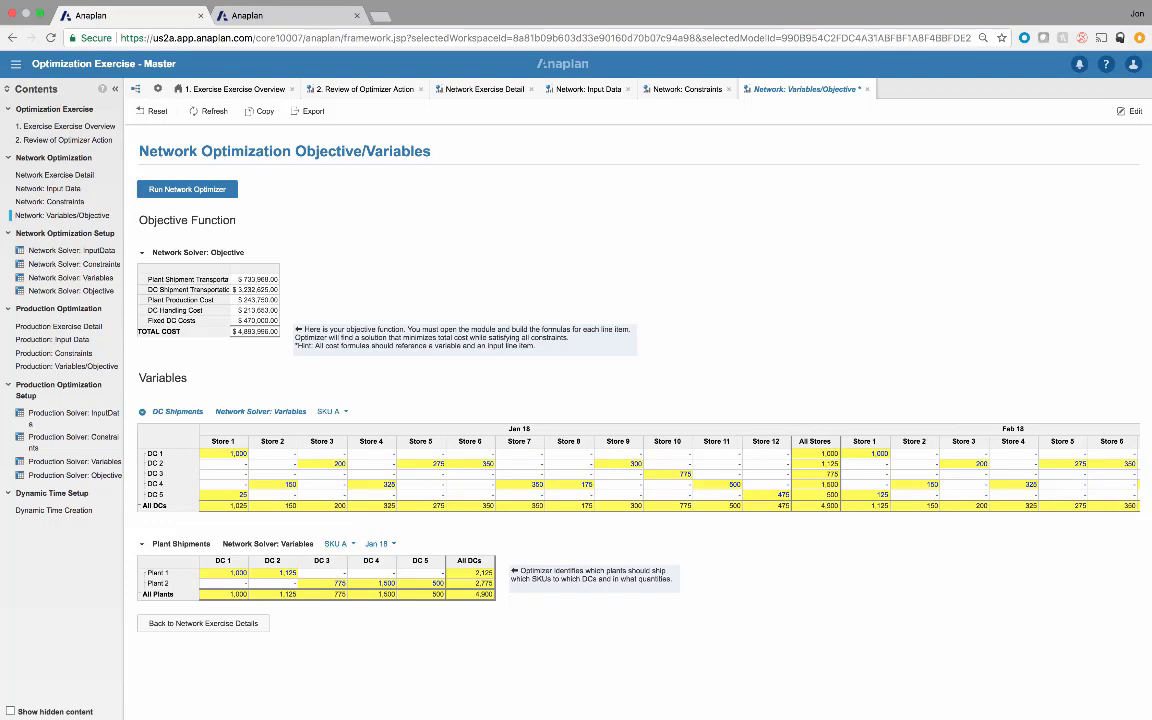
click(255, 331)
Step: Set Plant 1's Jan 18 capacity to 0, then return to Network: Variables/Objective
click(48, 188)
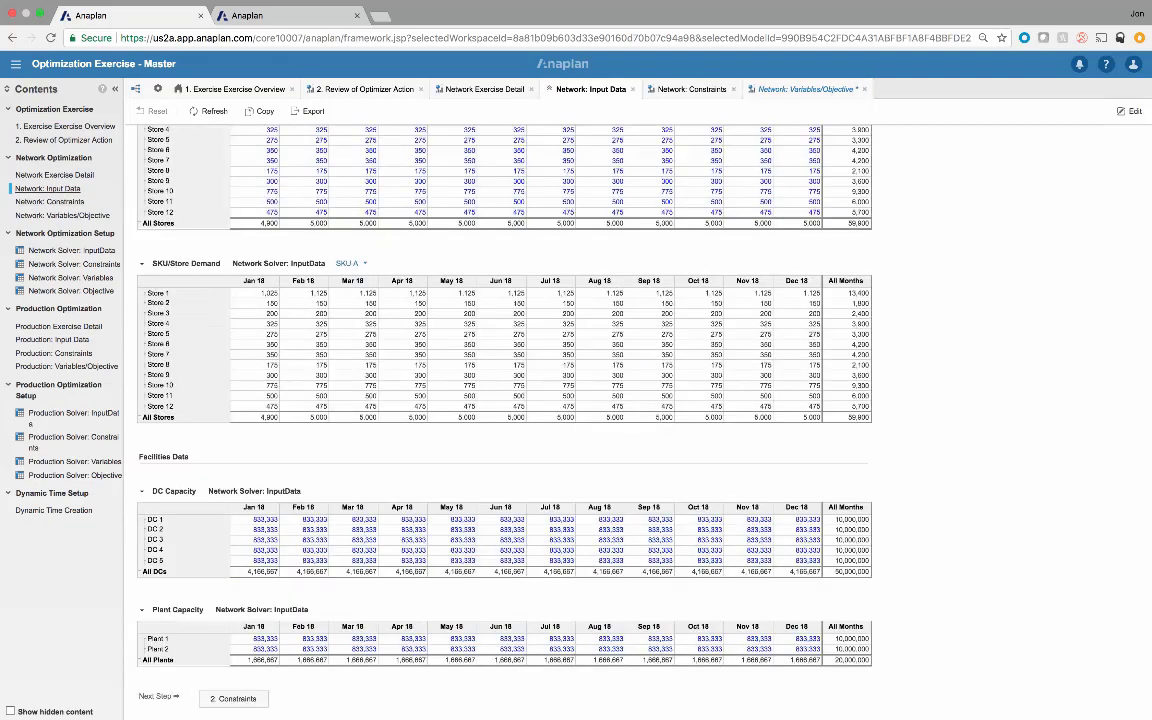
click(254, 638)
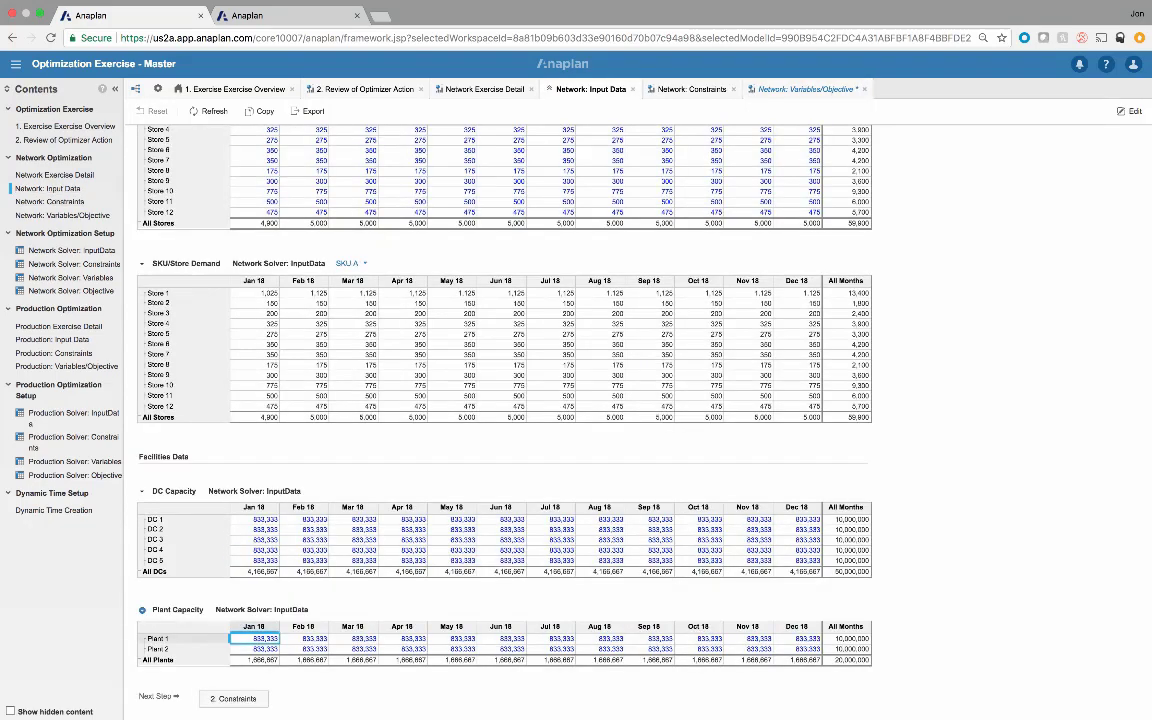
text(0)
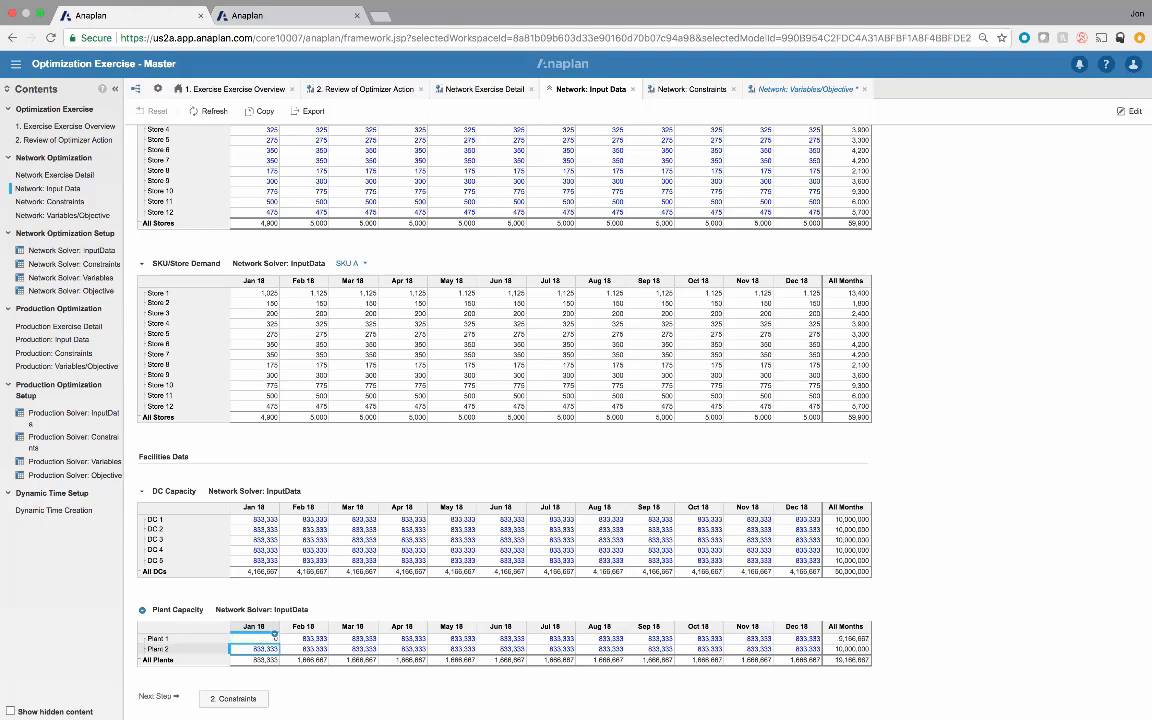
click(254, 638)
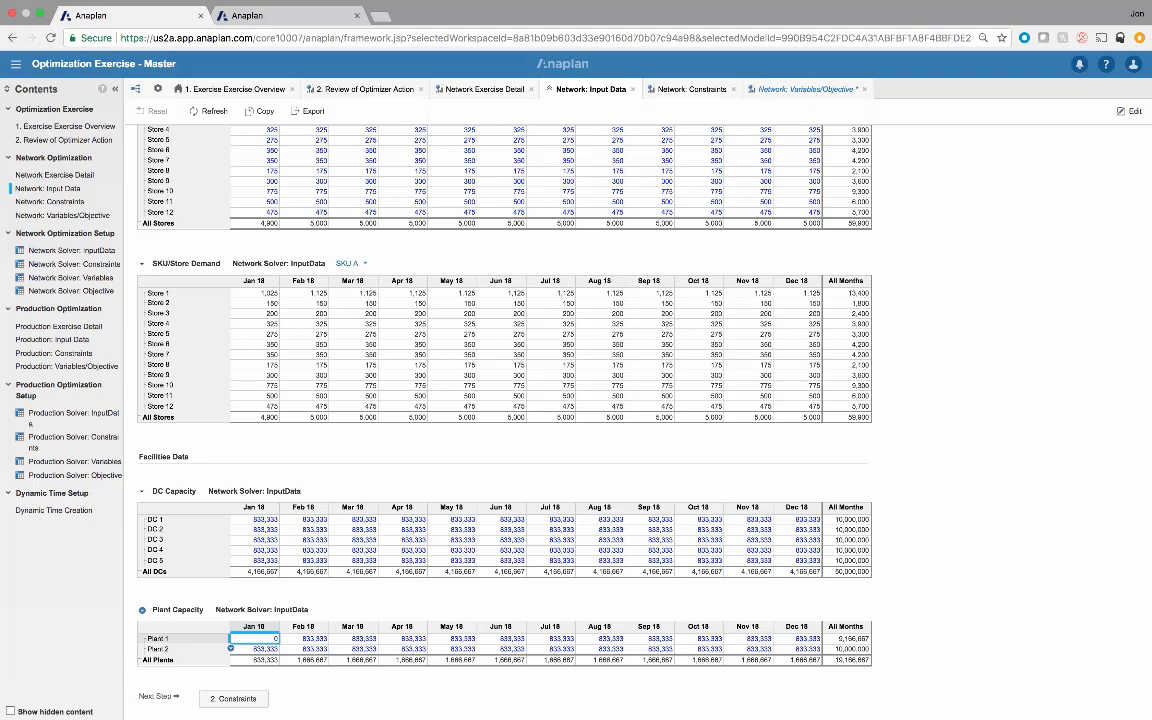
click(234, 648)
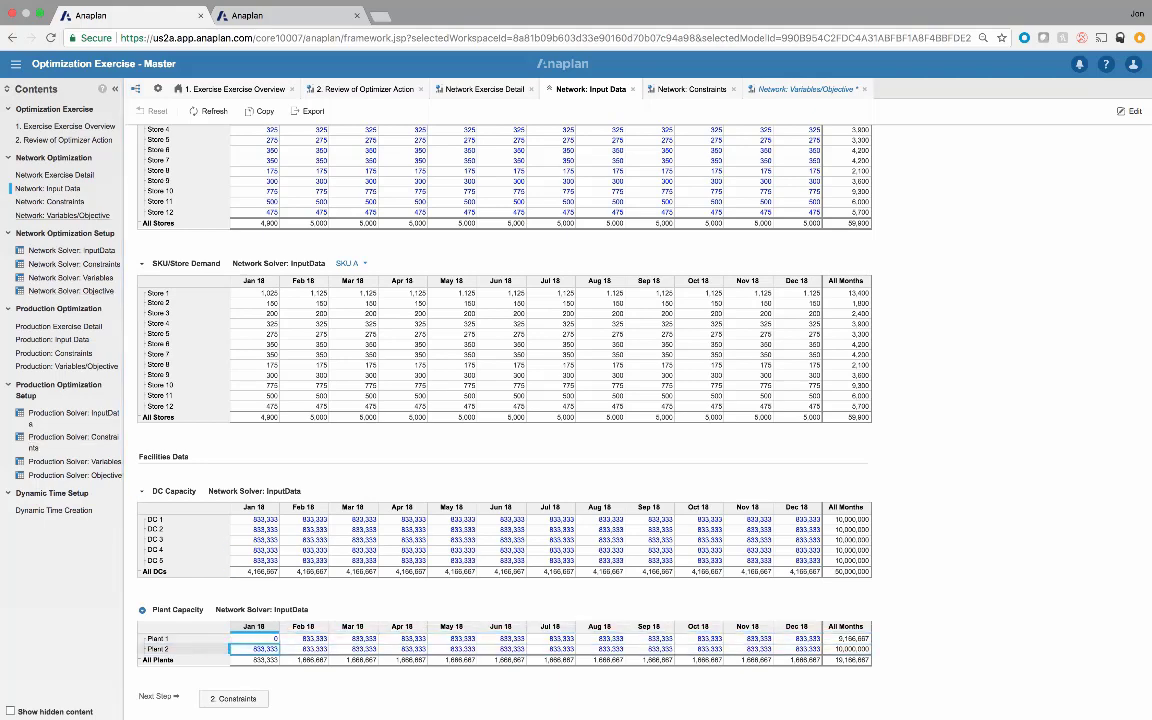
click(62, 215)
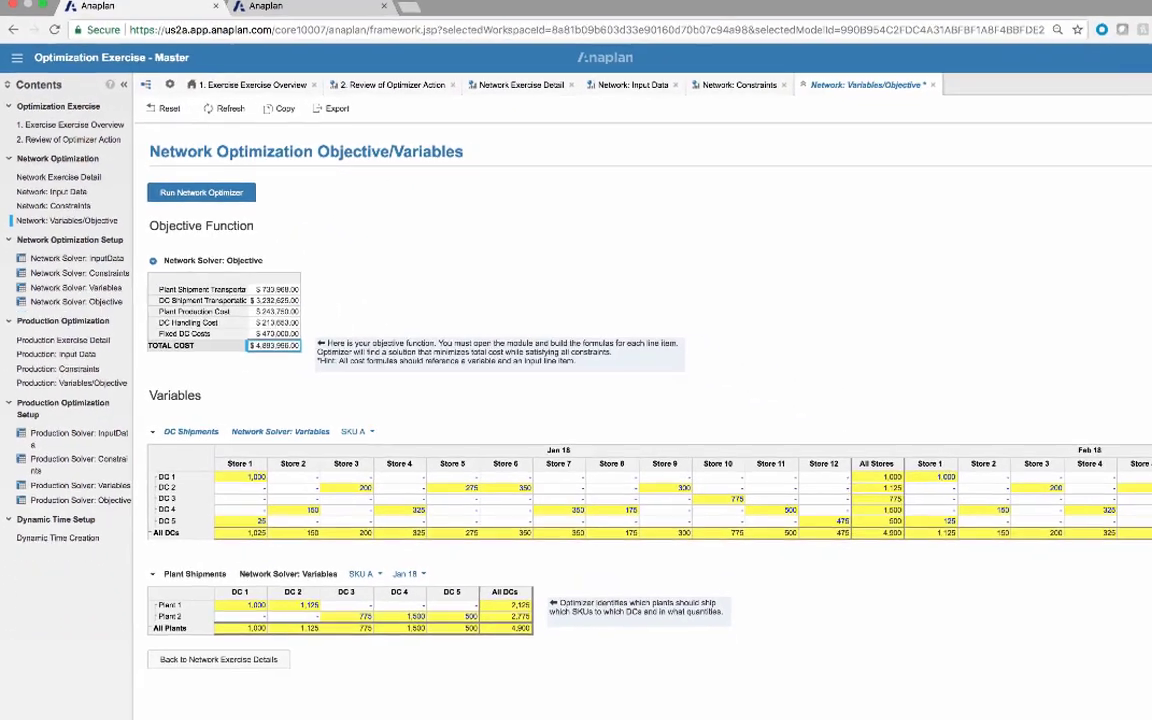
Step: Rerun the network optimizer with Plant 1's Jan 18 capacity at zero
click(201, 192)
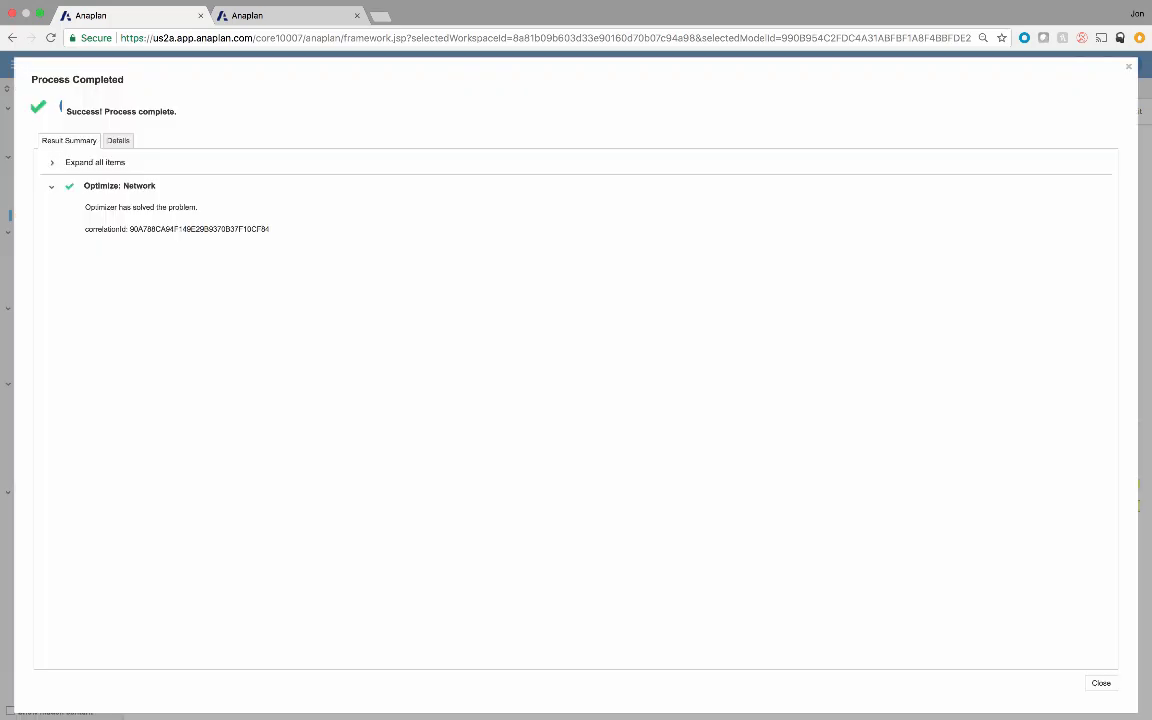
Step: Dismiss the summary to see $4,899,888.50 total cost, with Plant 2 shipping all 4,900 units
key(Escape)
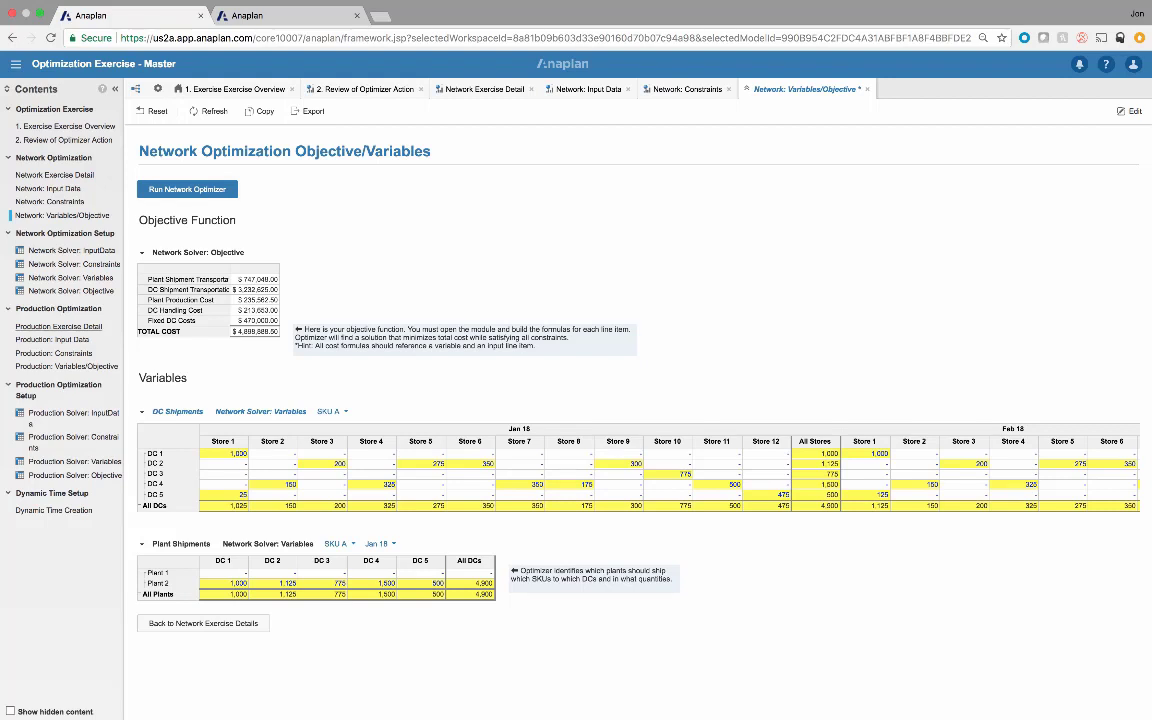
Step: Open the Production Exercise Detail instructions page from the Contents sidebar
click(58, 326)
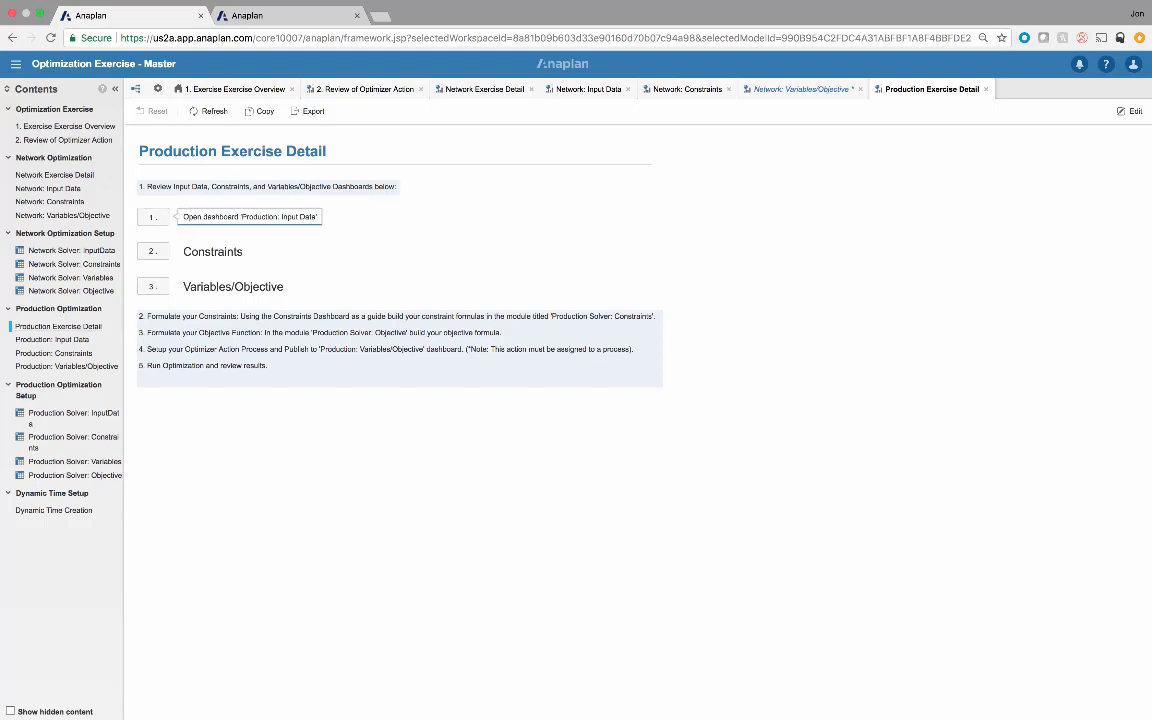
Step: Open step 1's 'Production: Input Data' dashboard
click(230, 217)
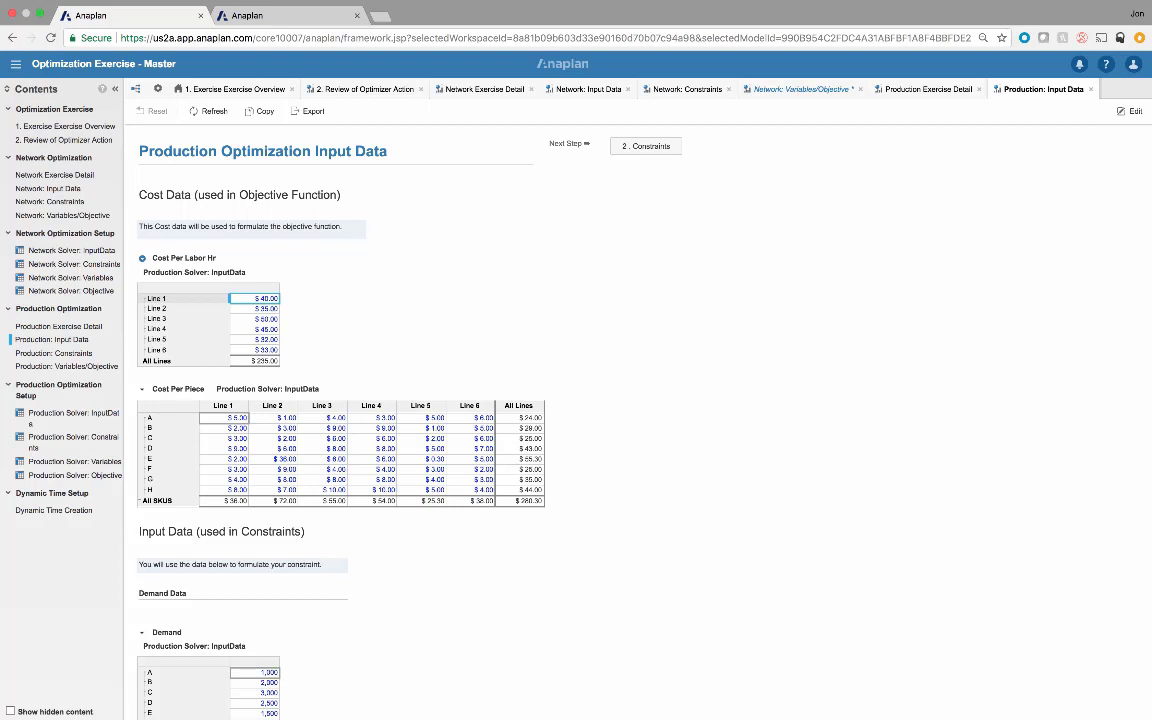
Step: Review the labor cost, SKU A cost-per-piece and line capacity-hour values in the input grids
key(shift+Down)
key(shift+Down)
key(shift+Down)
key(shift+Down)
key(shift+Down)
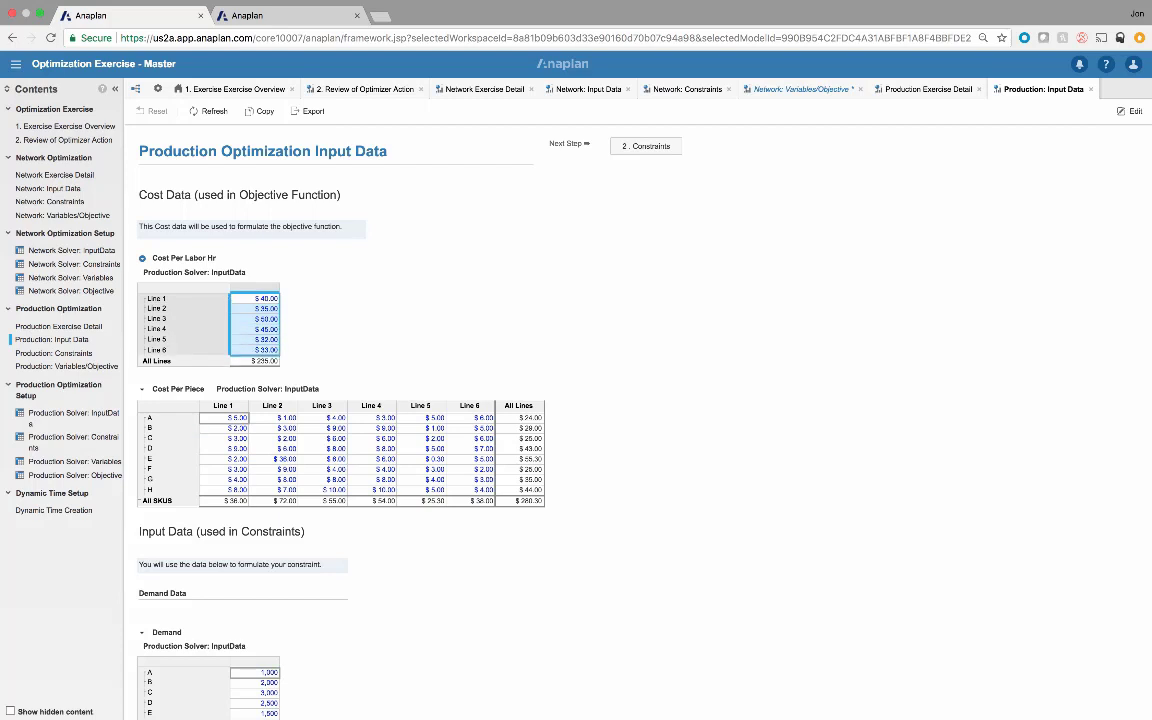
click(223, 417)
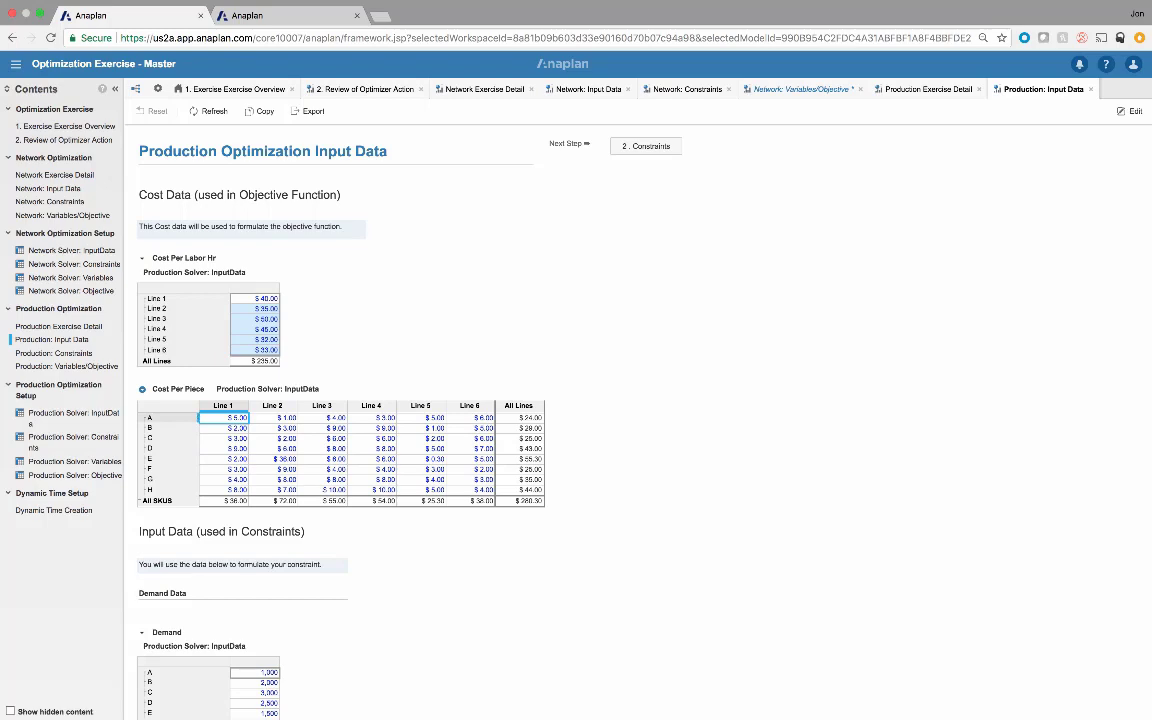
click(272, 417)
scroll(640, 420, down, 5)
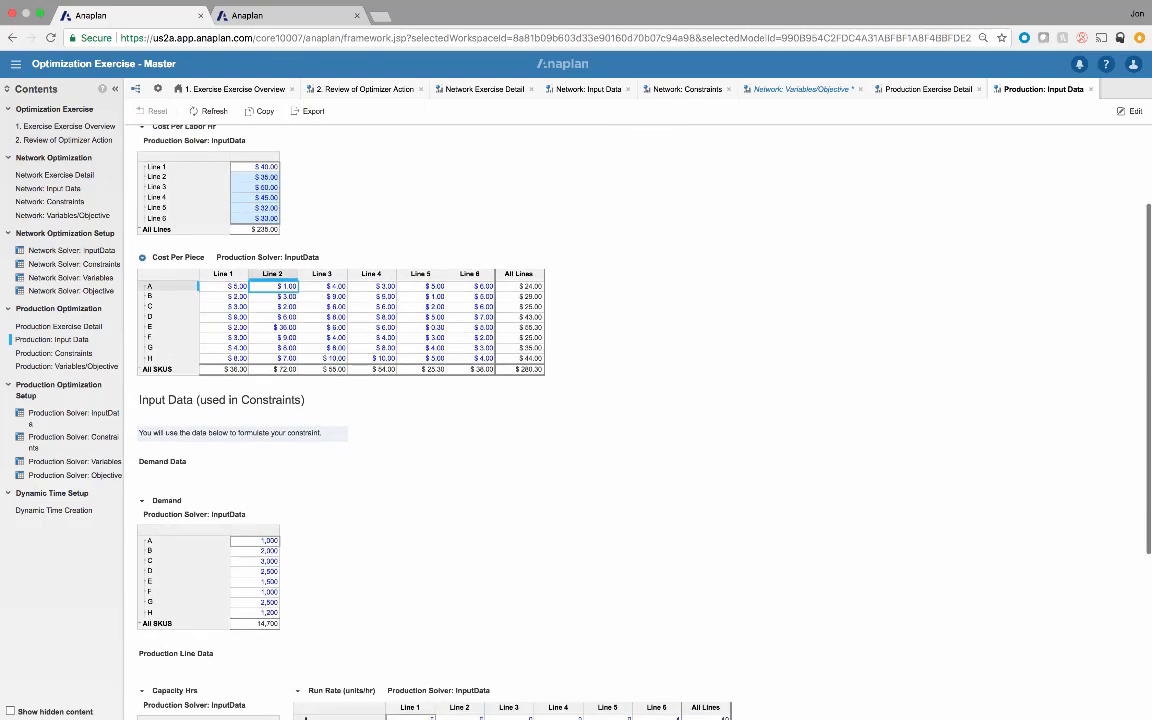
scroll(580, 380, down, 1)
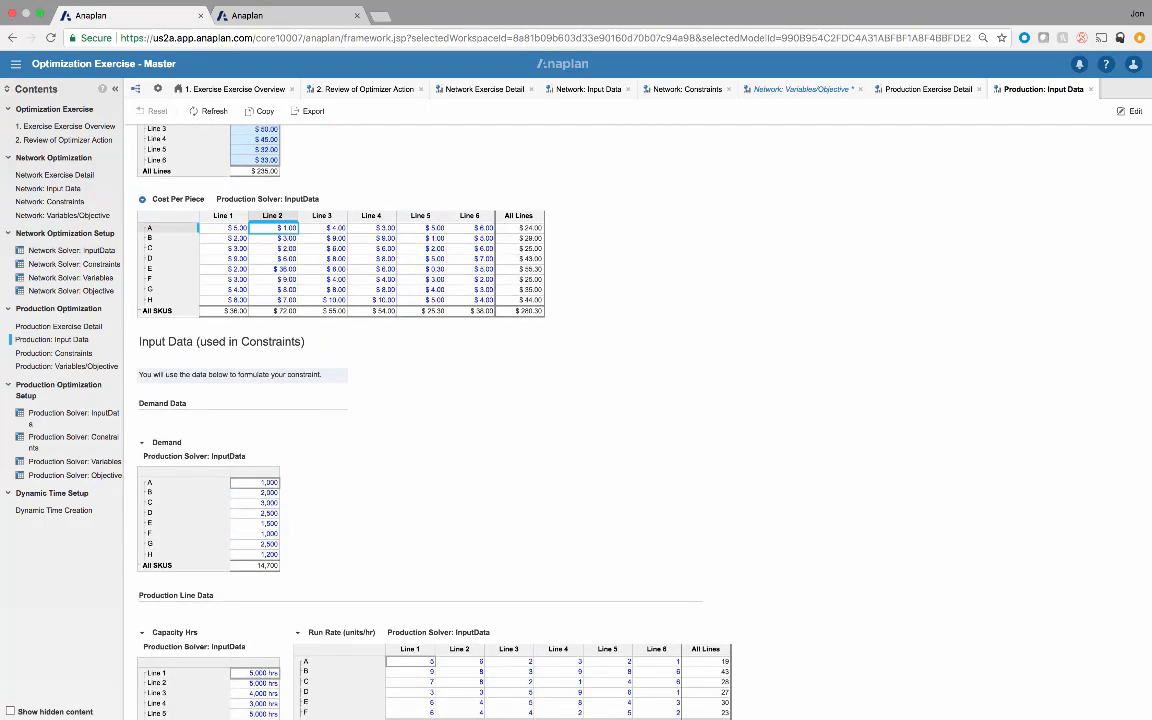
drag(255, 482, 255, 553)
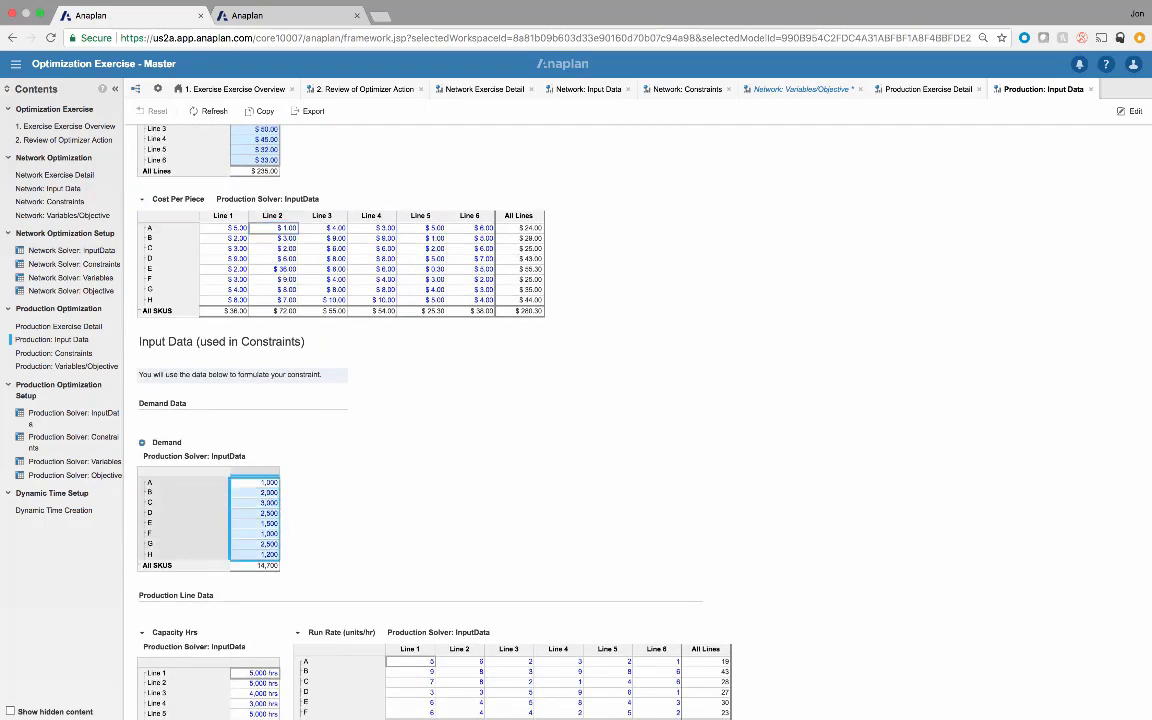
scroll(640, 420, down, 6)
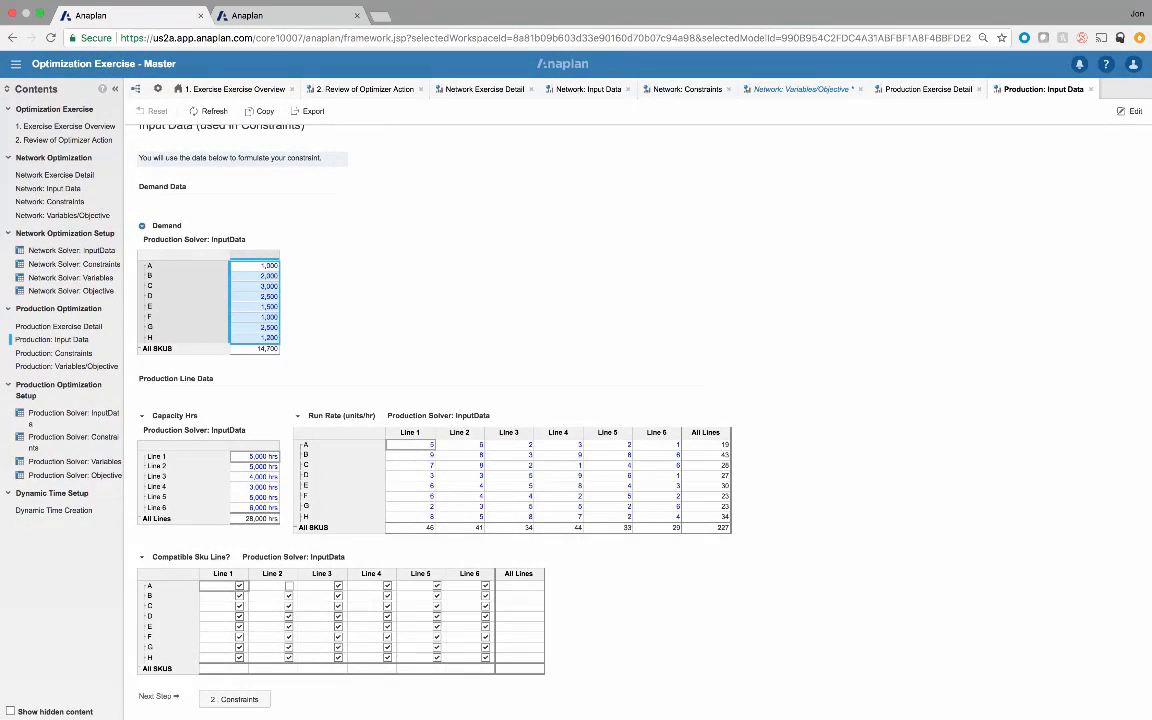
drag(255, 456, 255, 507)
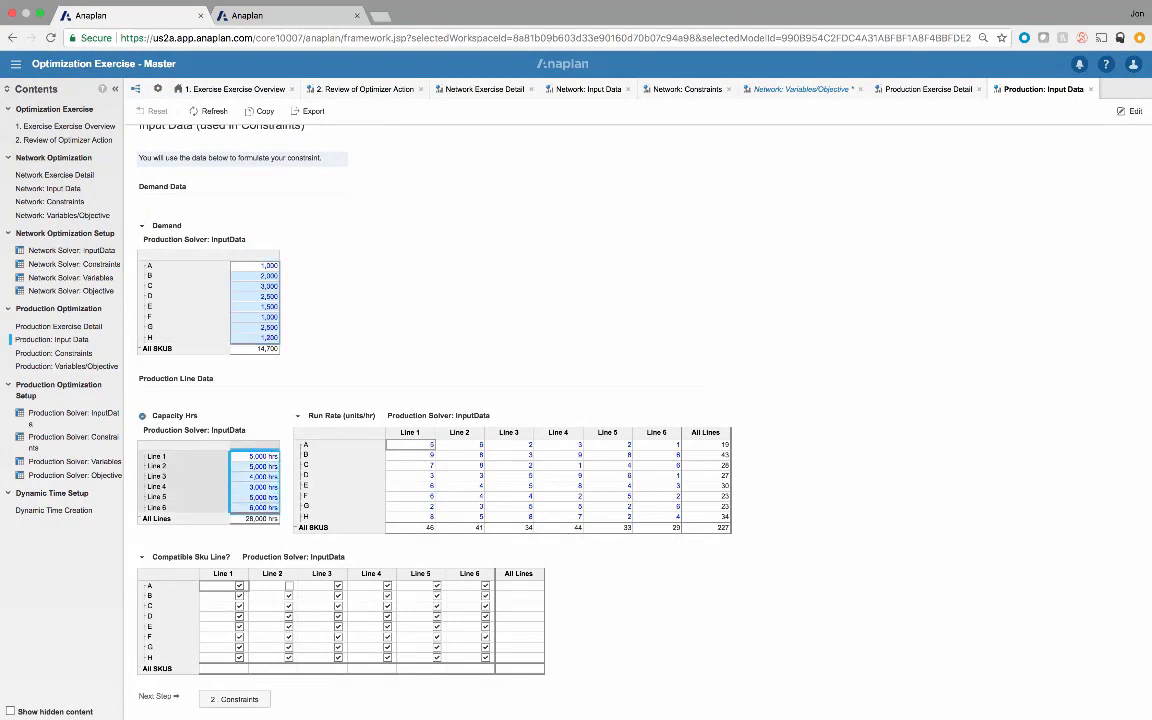
click(255, 456)
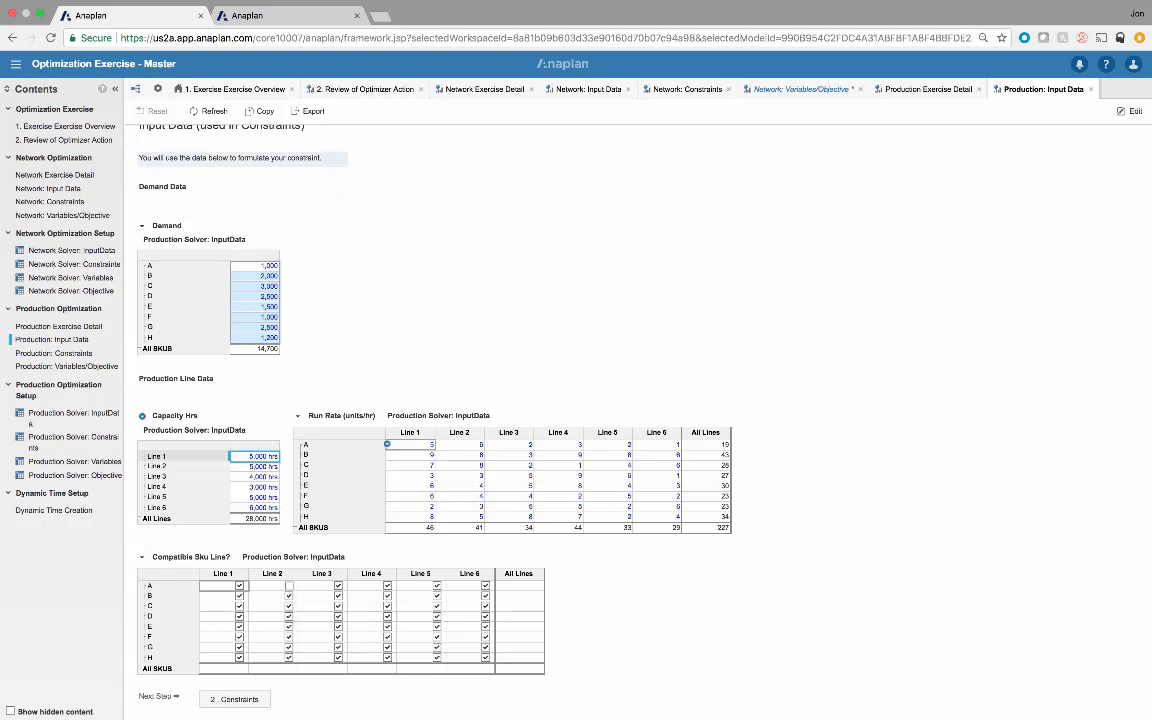
Step: Tick the A / Line 2 Compatible Sku Line checkbox and continue to '2. Constraints'
scroll(580, 400, up, 5)
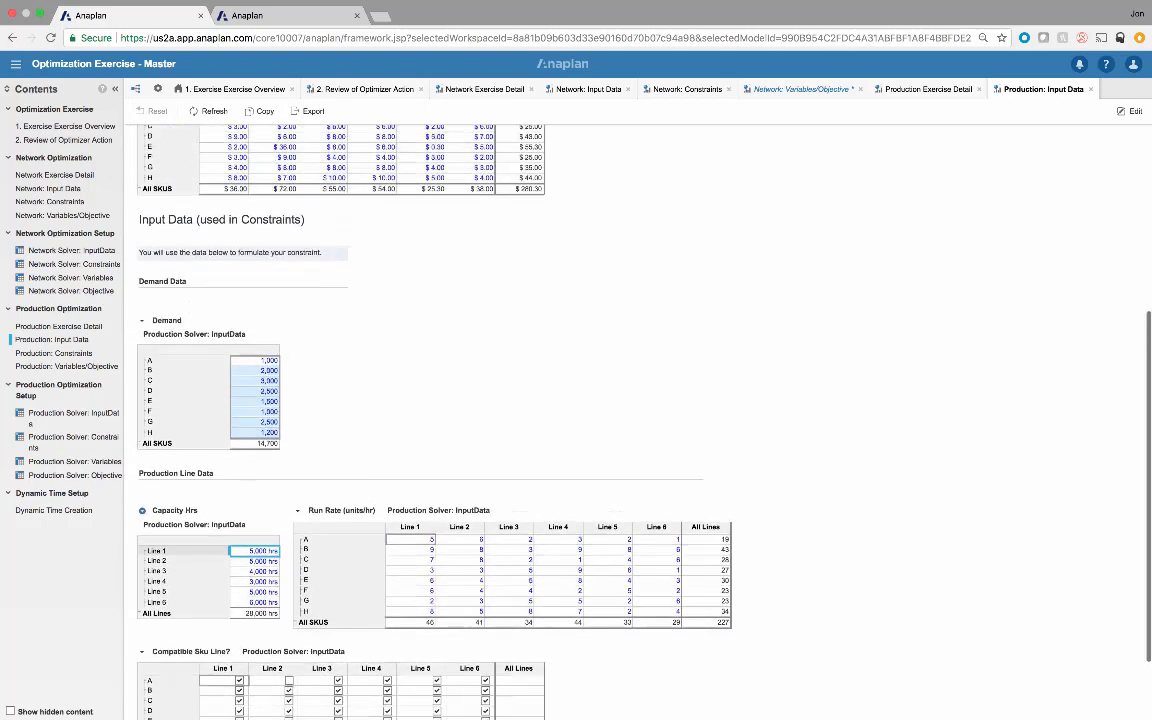
scroll(580, 400, down, 2)
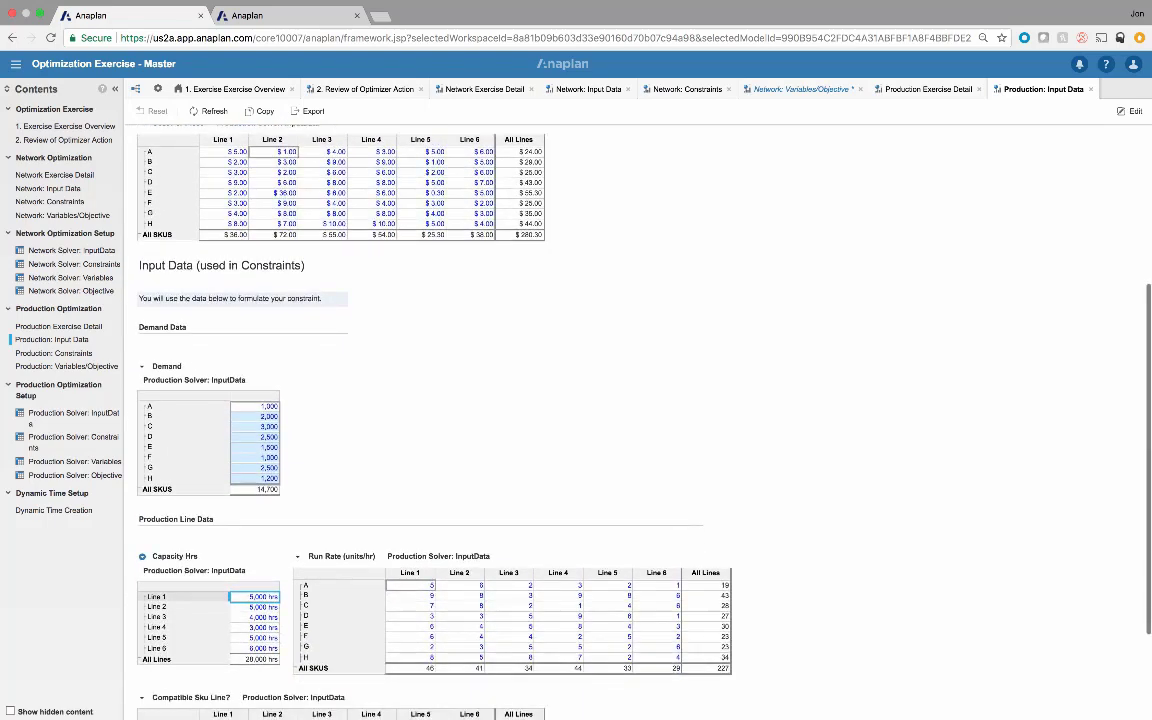
scroll(580, 400, down, 3)
scroll(518, 400, down, 1)
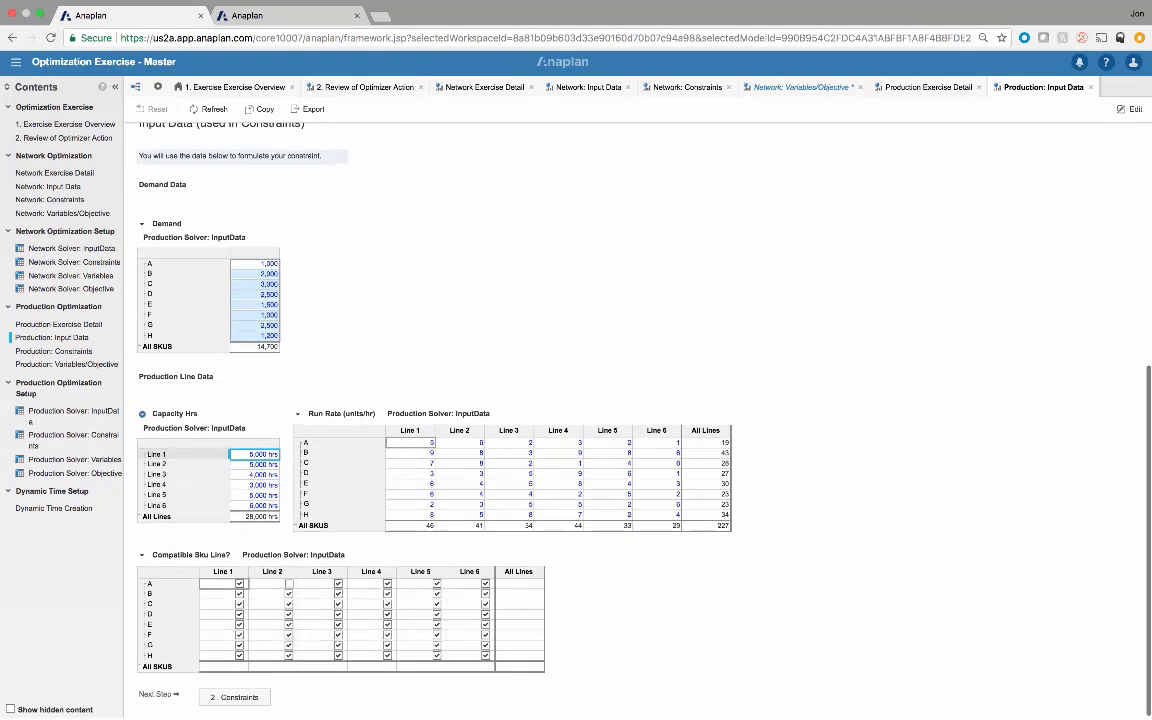
click(289, 585)
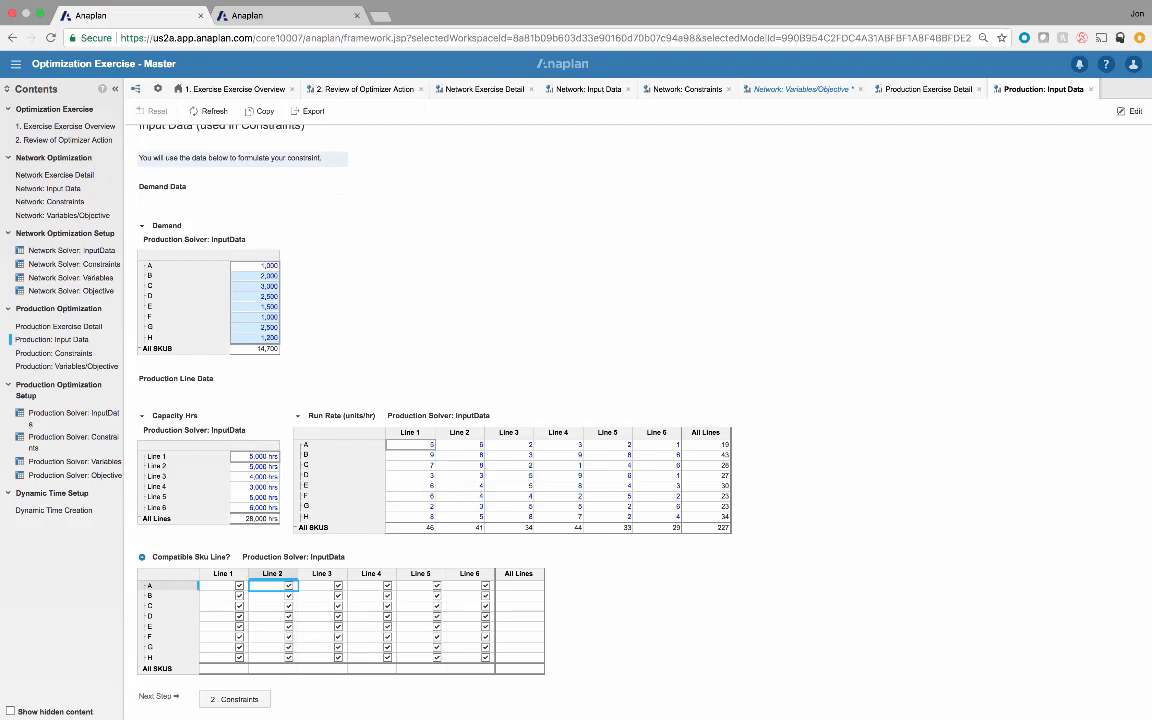
click(234, 699)
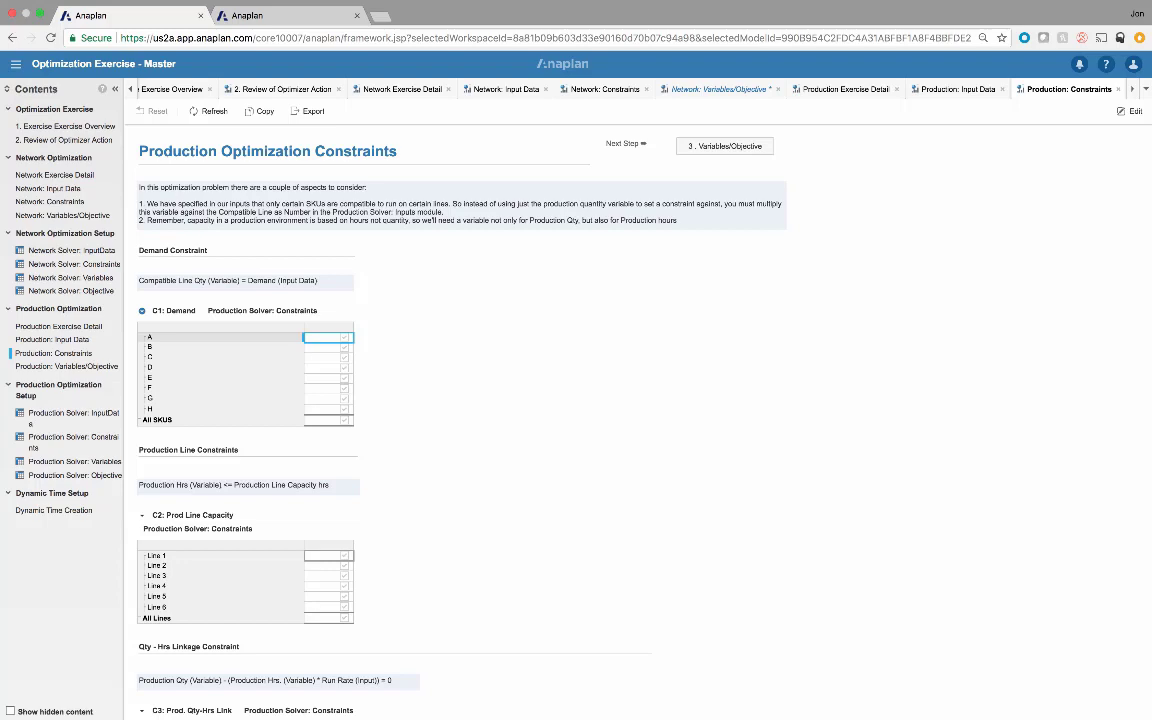
Step: Scroll through the C1–C3 constraint tables, then continue to '3. Variables/Objective'
scroll(640, 420, down, 3)
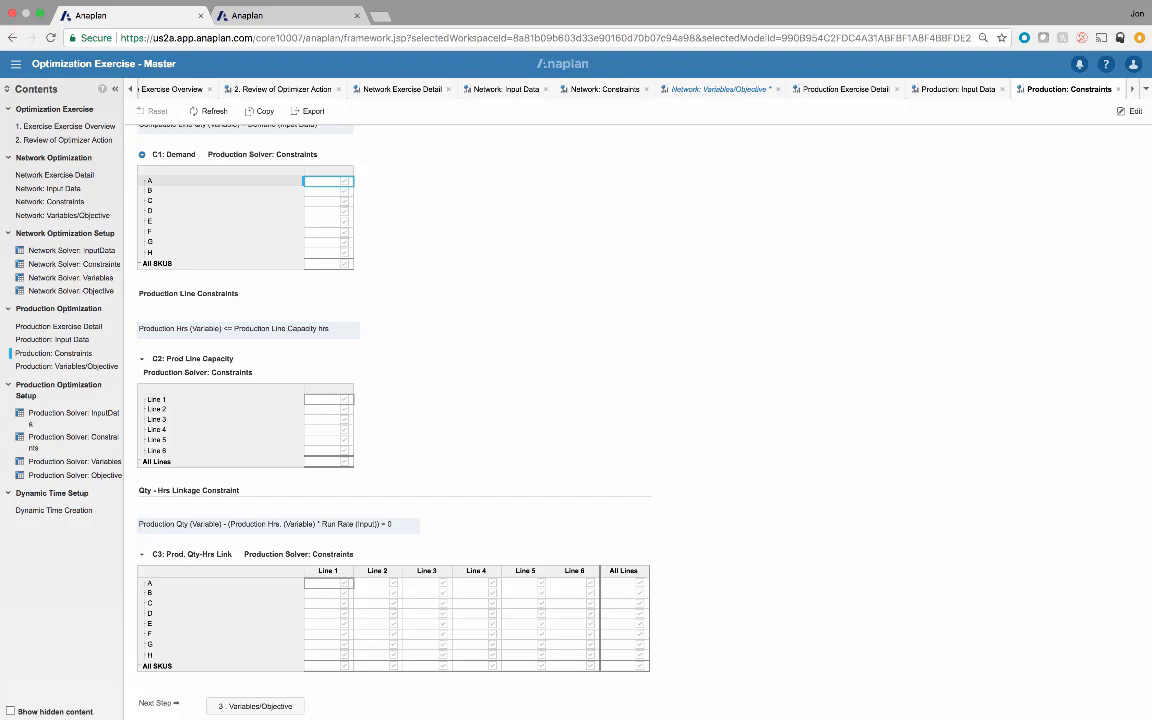
scroll(580, 400, down, 1)
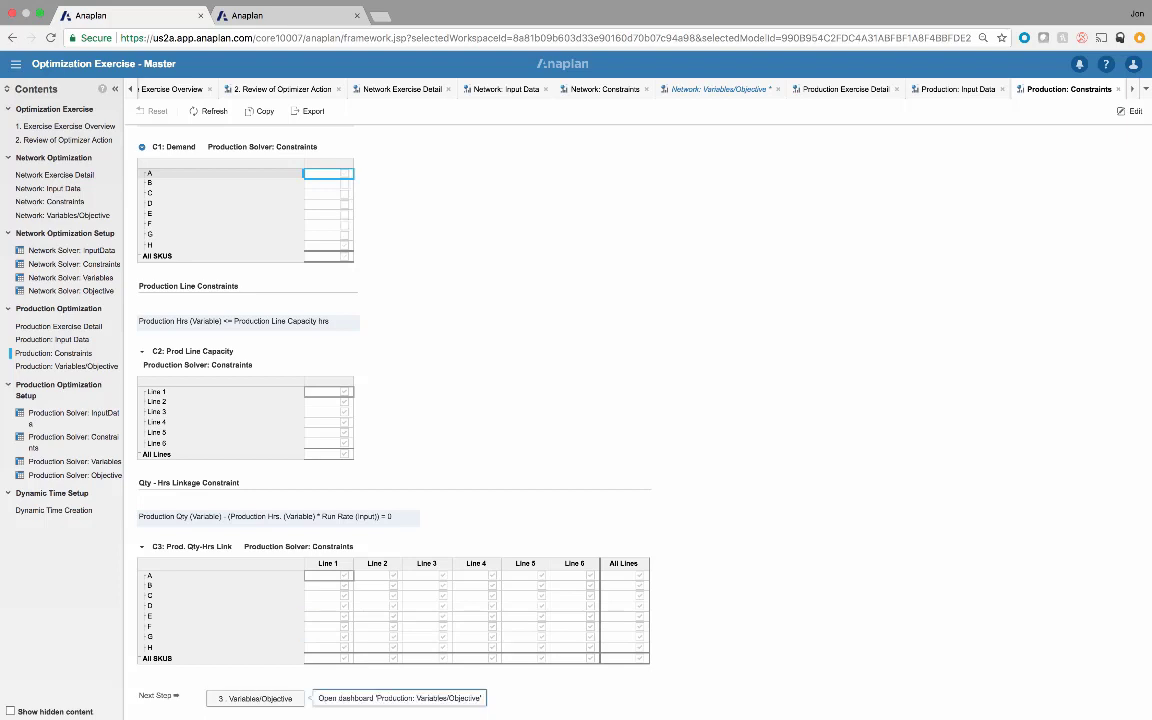
click(255, 698)
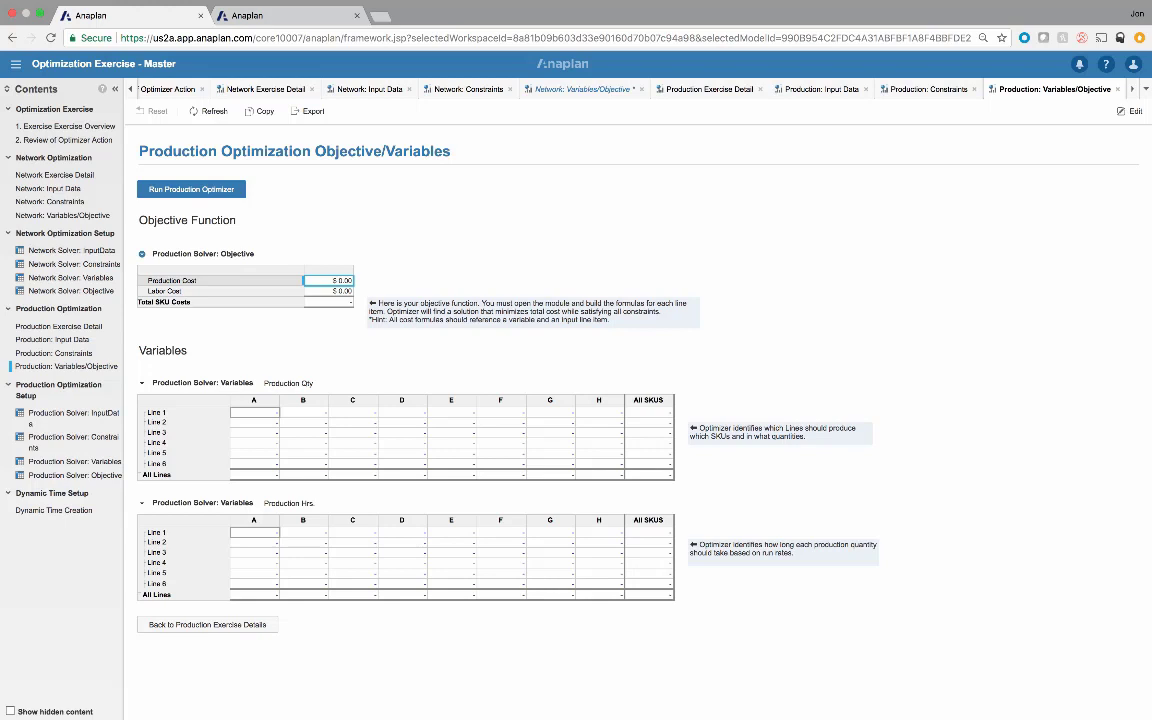
Step: Run the production optimizer, reaching $119,591.67 total SKU cost
click(191, 189)
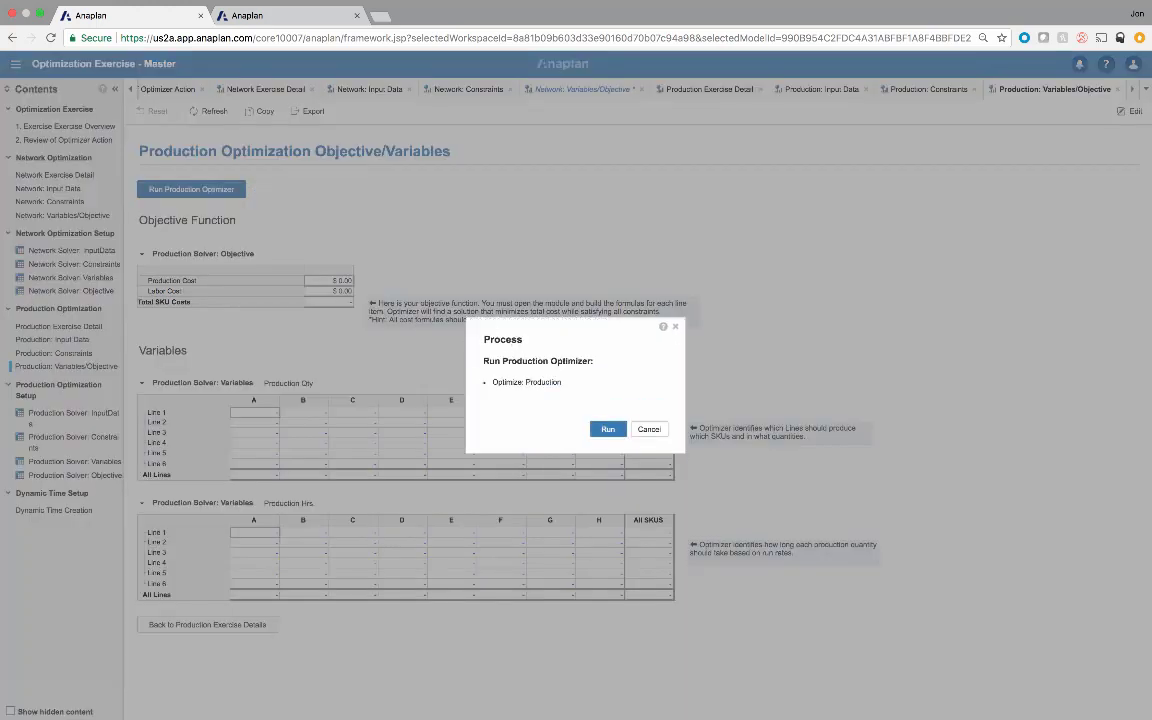
key(Return)
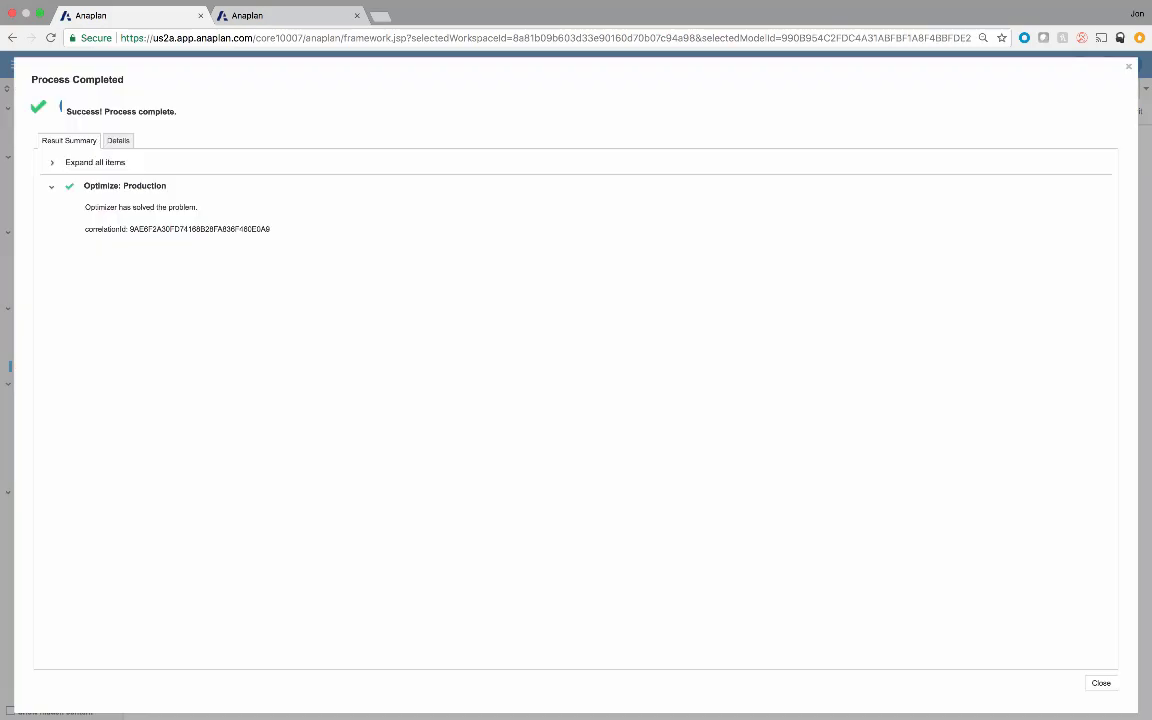
key(Return)
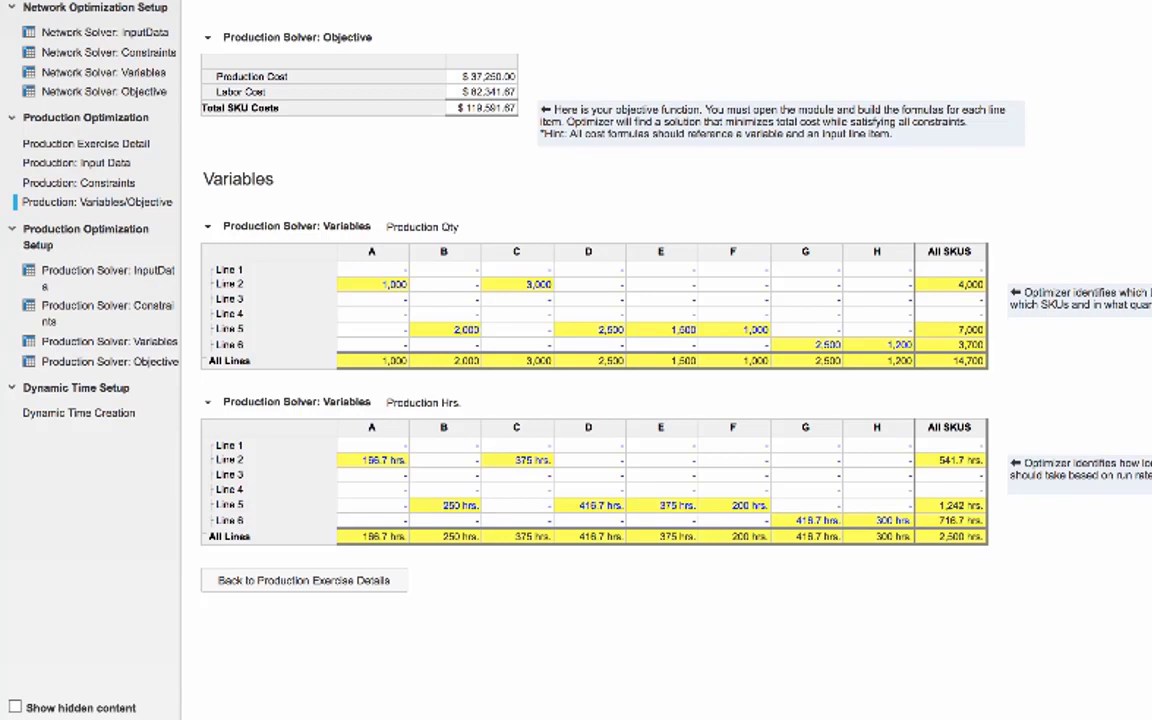
Step: Inspect SKU A's Line 2 production hours and quantity, then return to the input data
click(371, 460)
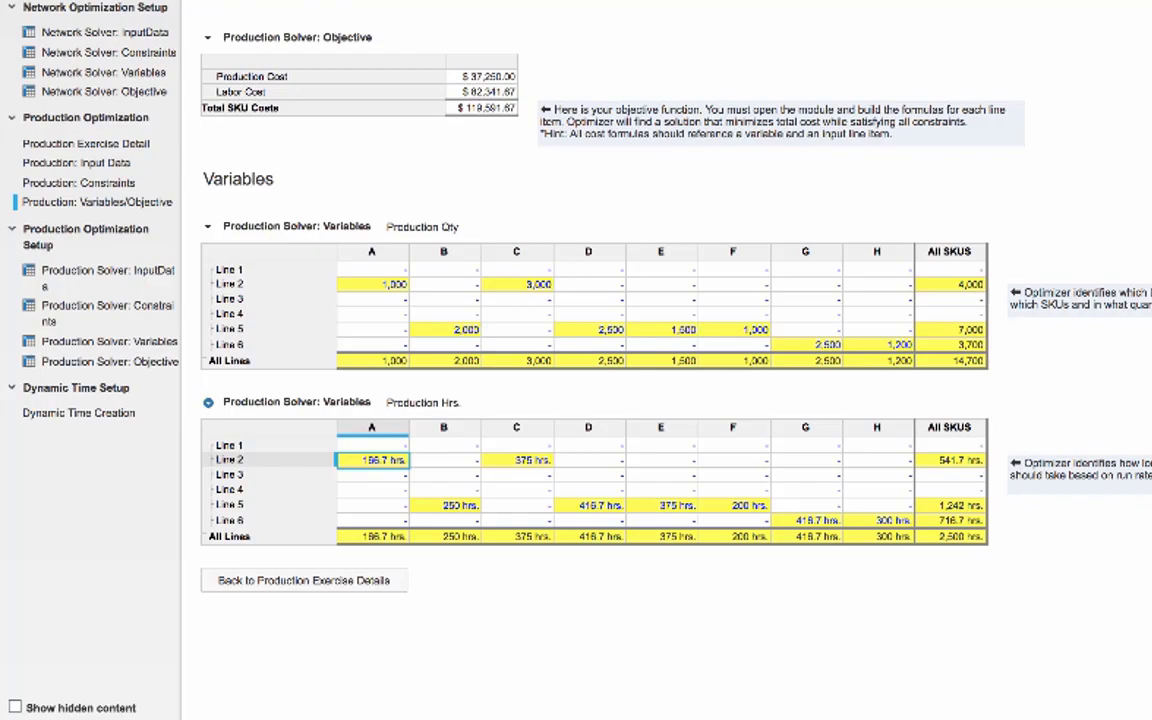
click(371, 284)
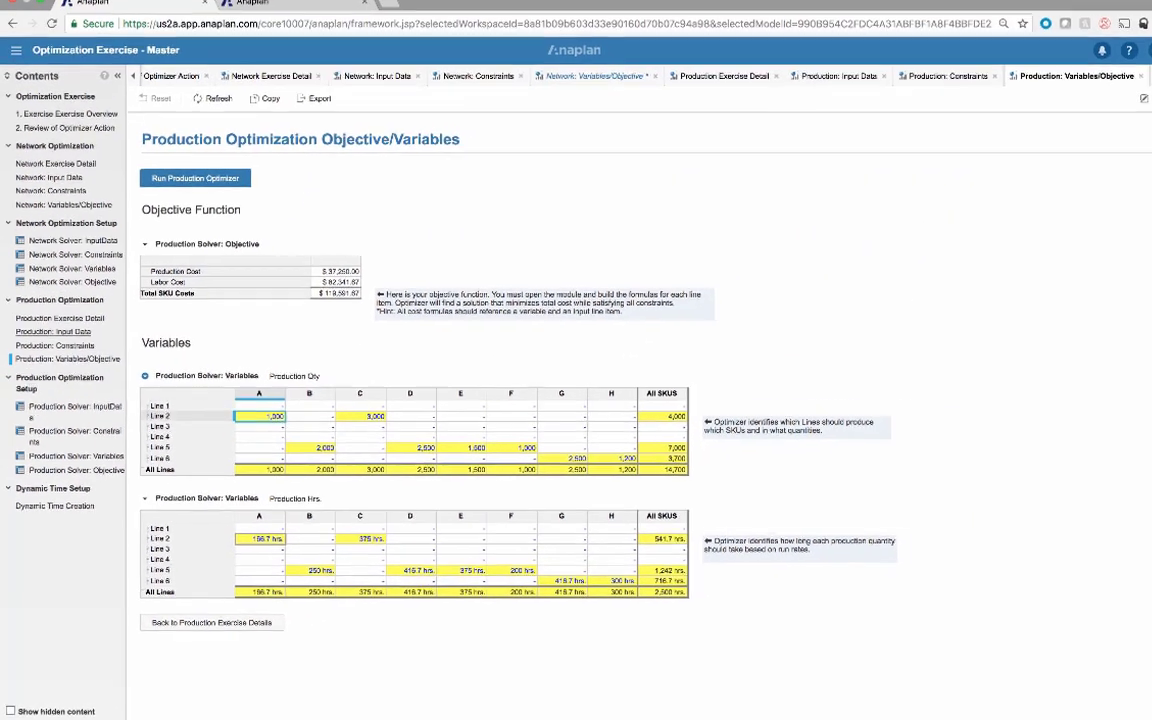
click(53, 331)
Step: Untick SKU A's compatibility boxes for Lines 1–5, then return to the Variables/Objective tab
scroll(640, 400, down, 5)
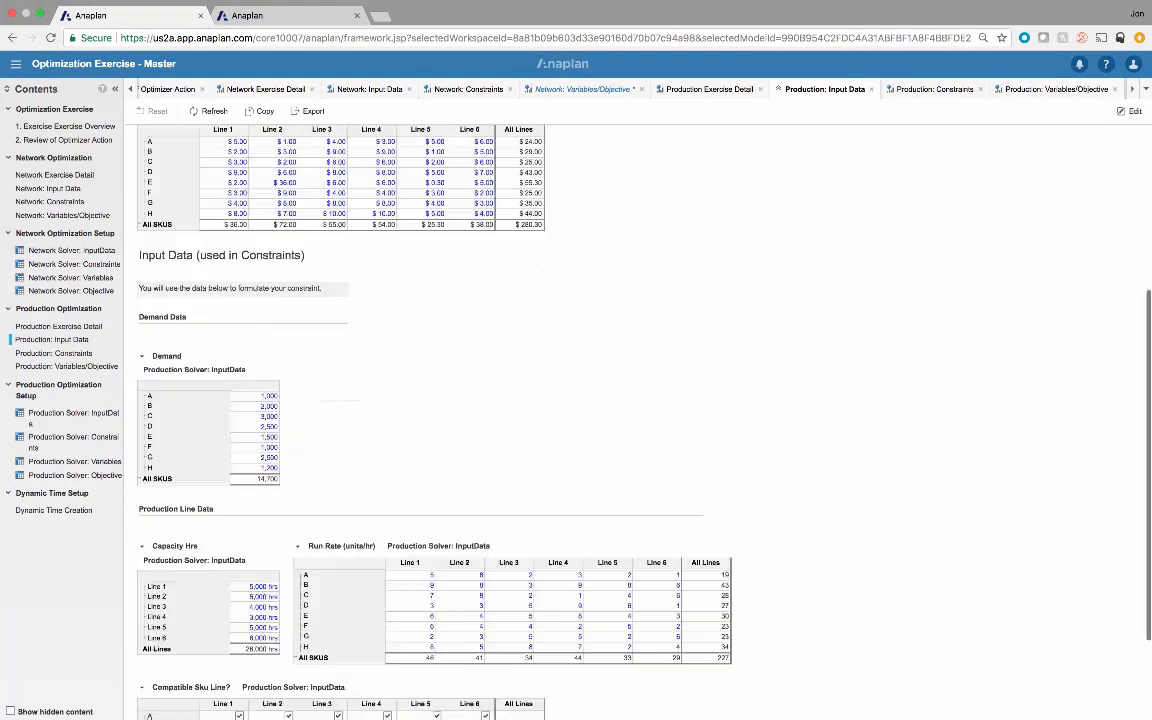
scroll(580, 400, down, 3)
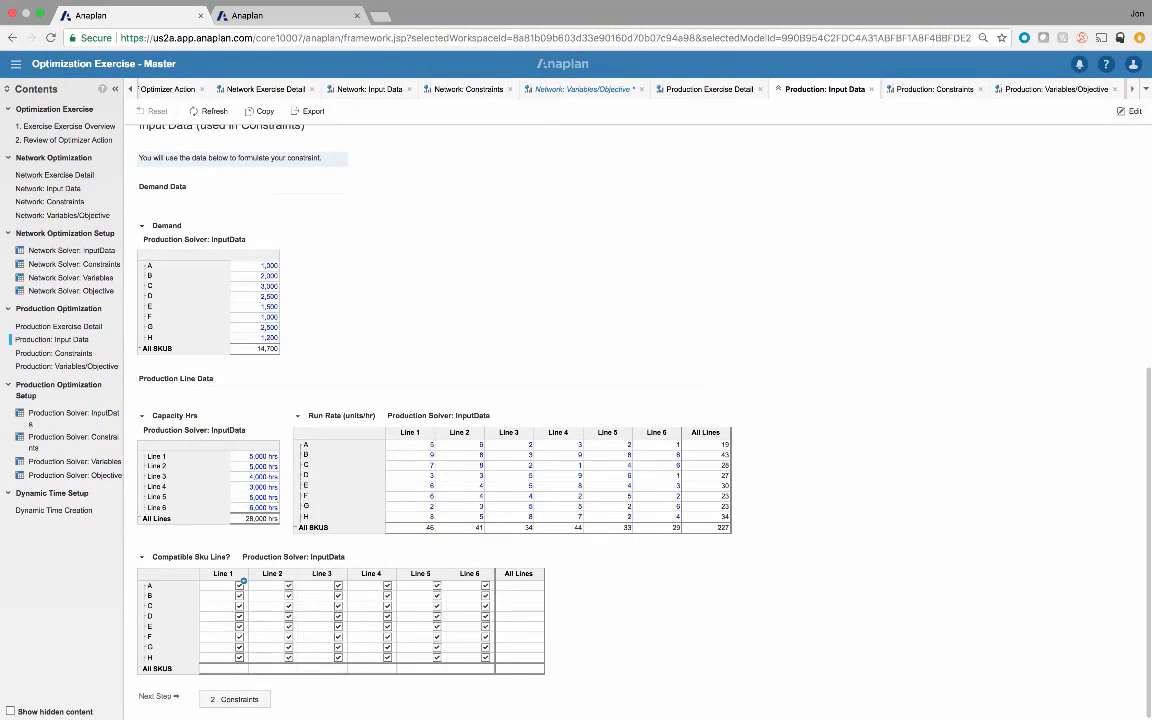
click(239, 585)
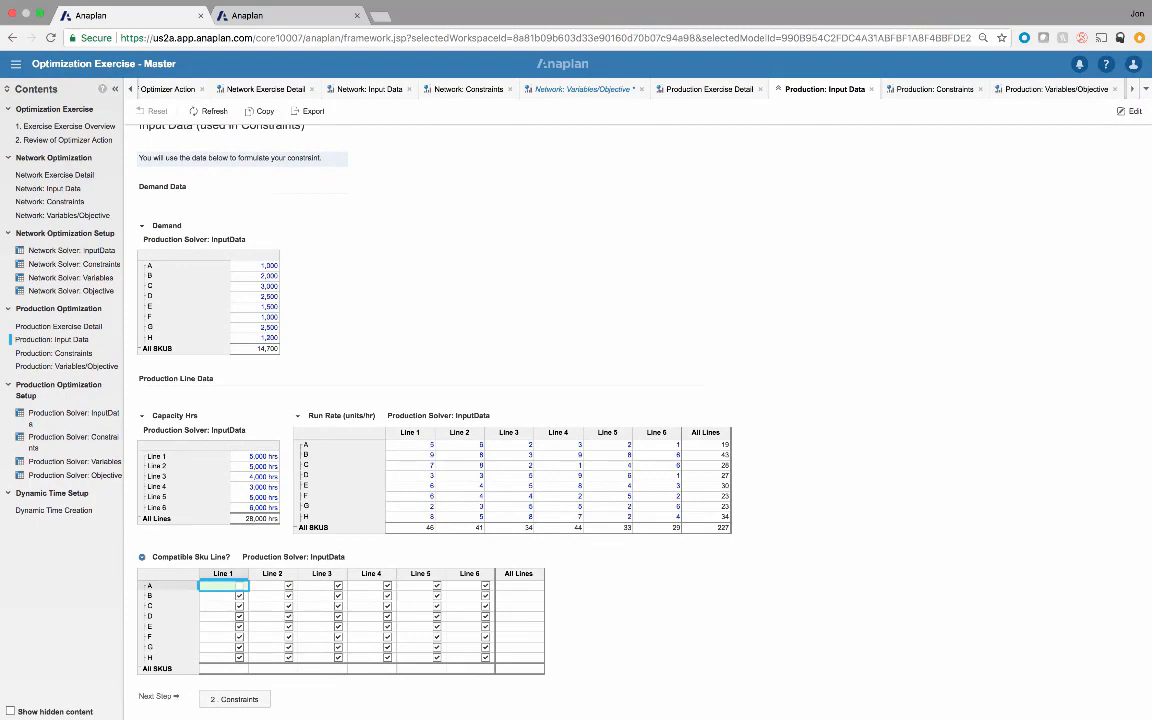
click(288, 585)
click(318, 585)
click(338, 585)
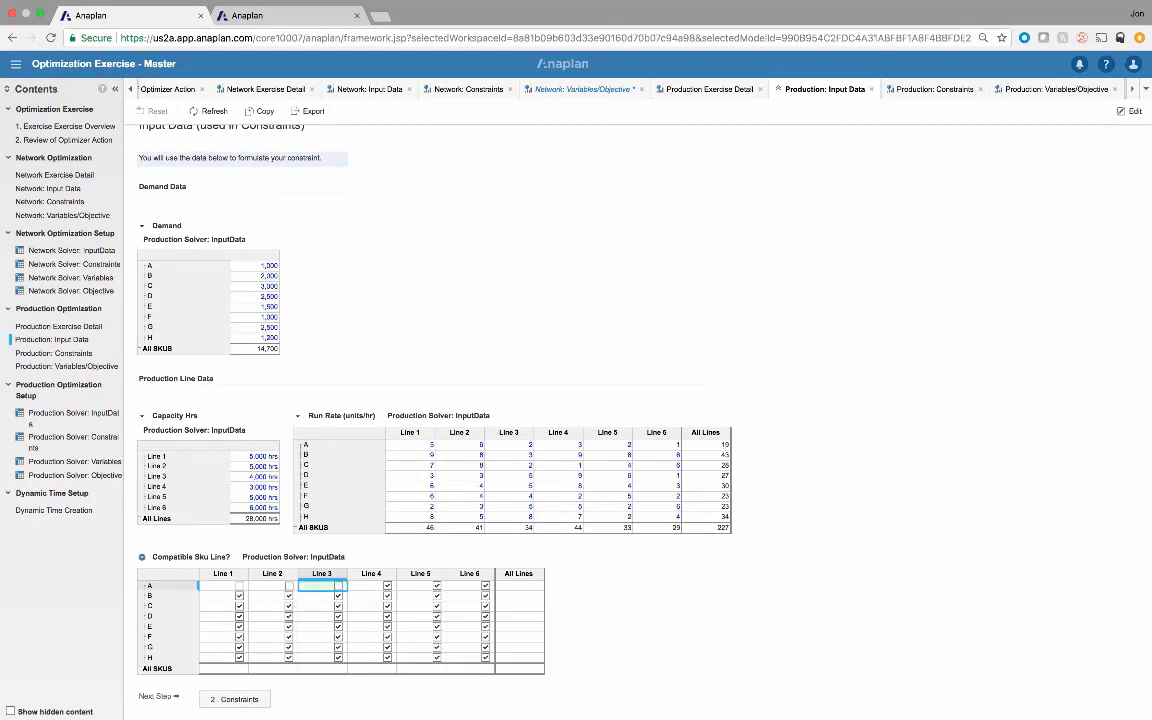
click(387, 585)
click(420, 585)
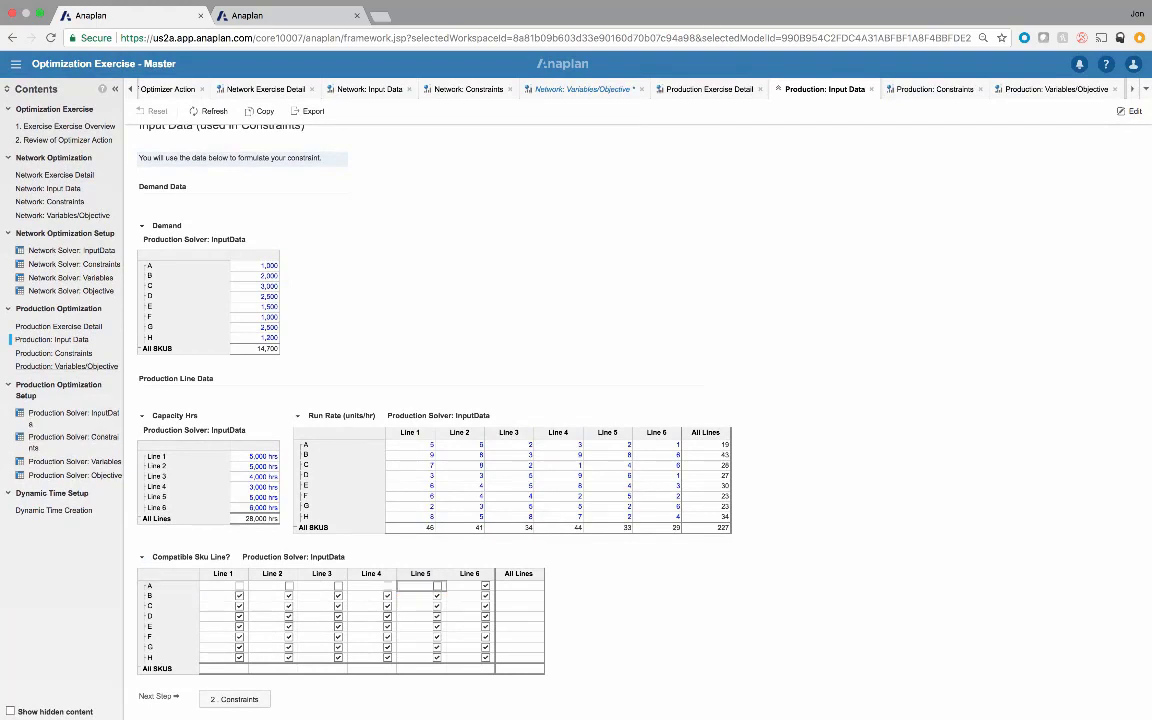
click(66, 366)
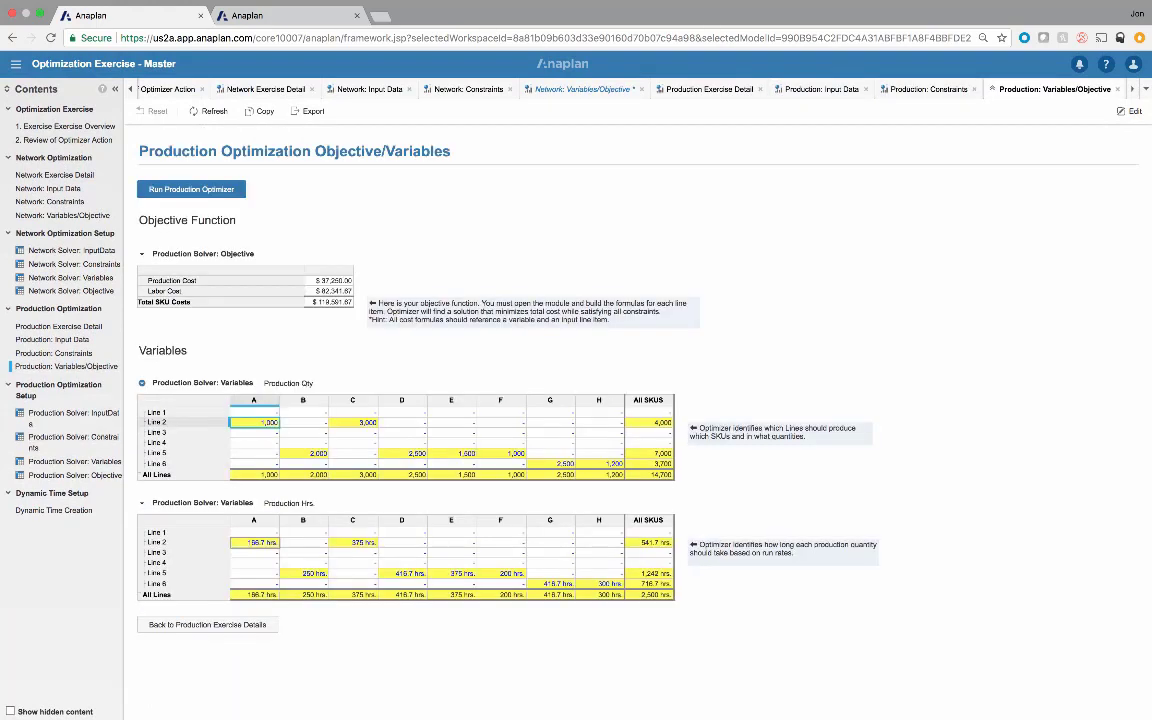
Step: Rerun the production optimizer and check SKU A's 1,000 units on Line 6, costing $151,758.33
click(191, 189)
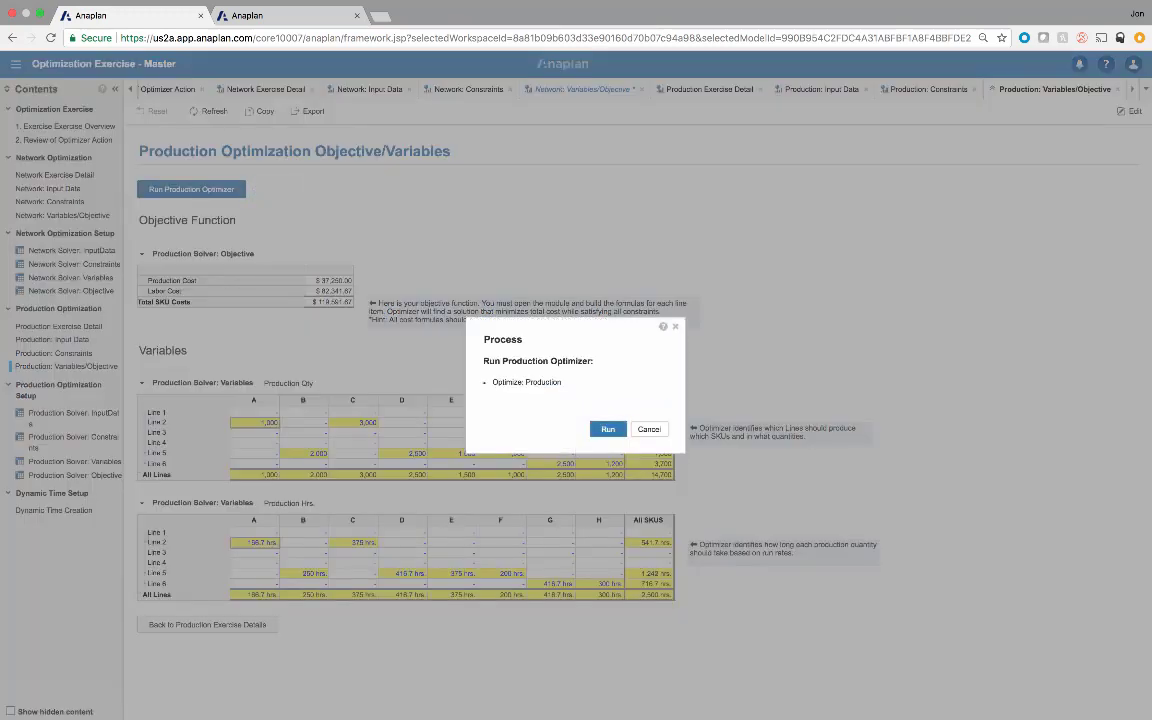
key(Return)
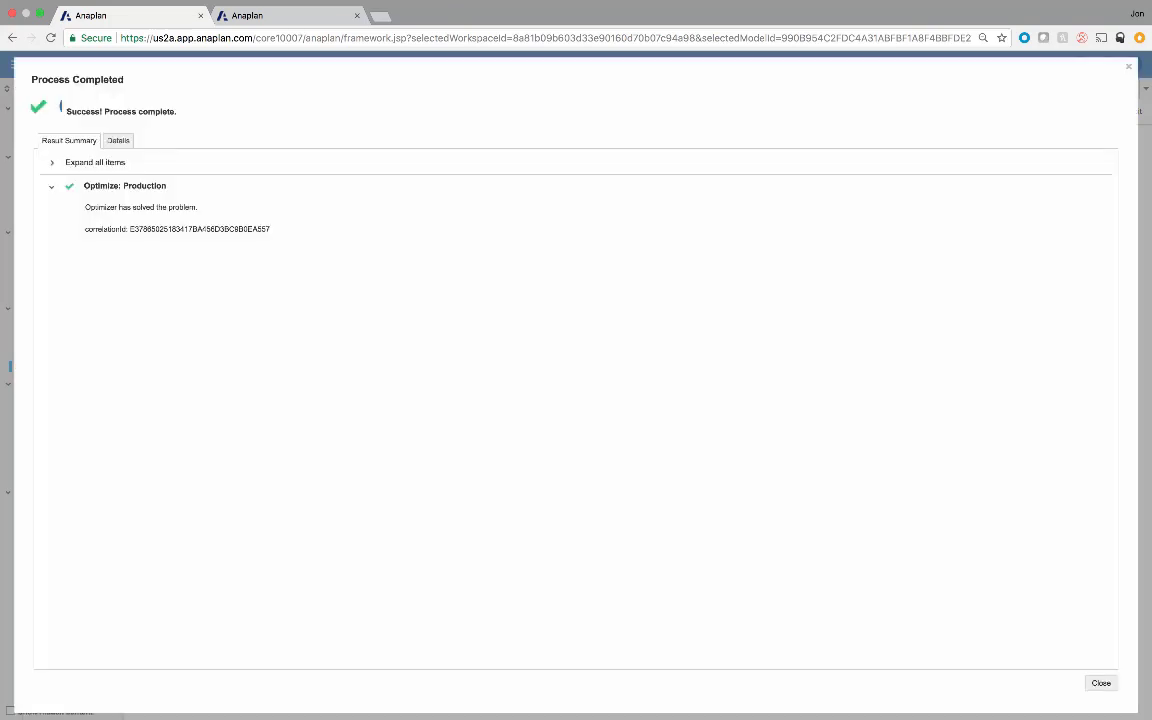
key(Return)
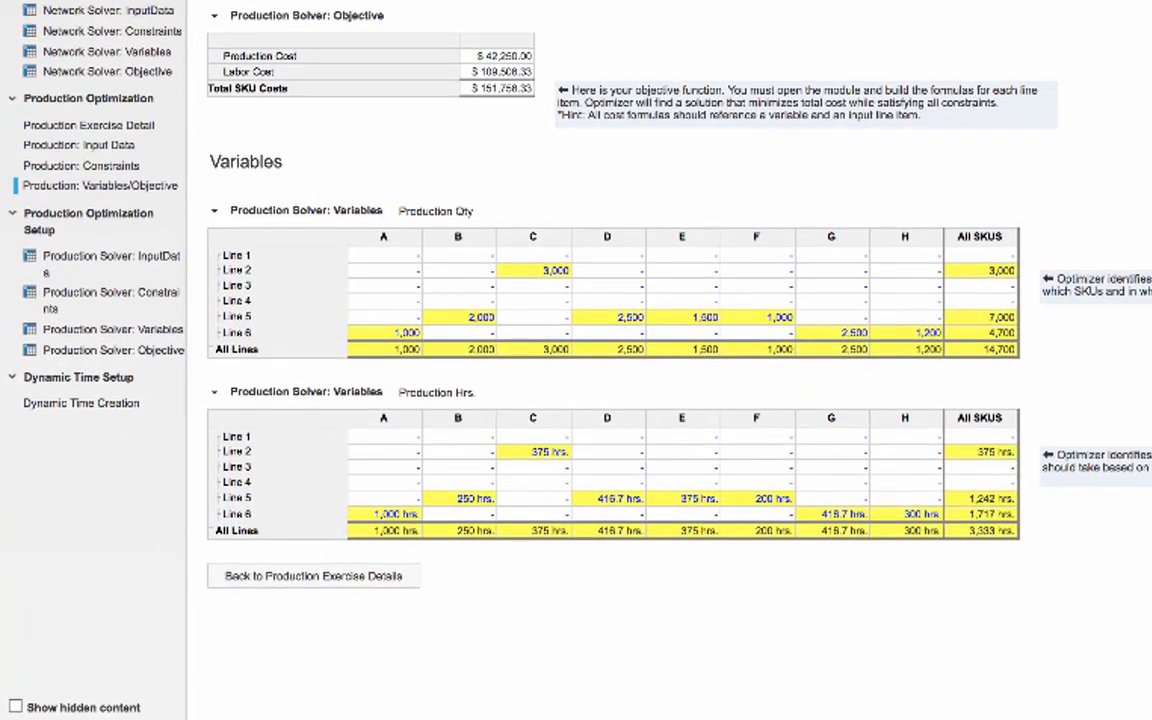
click(384, 513)
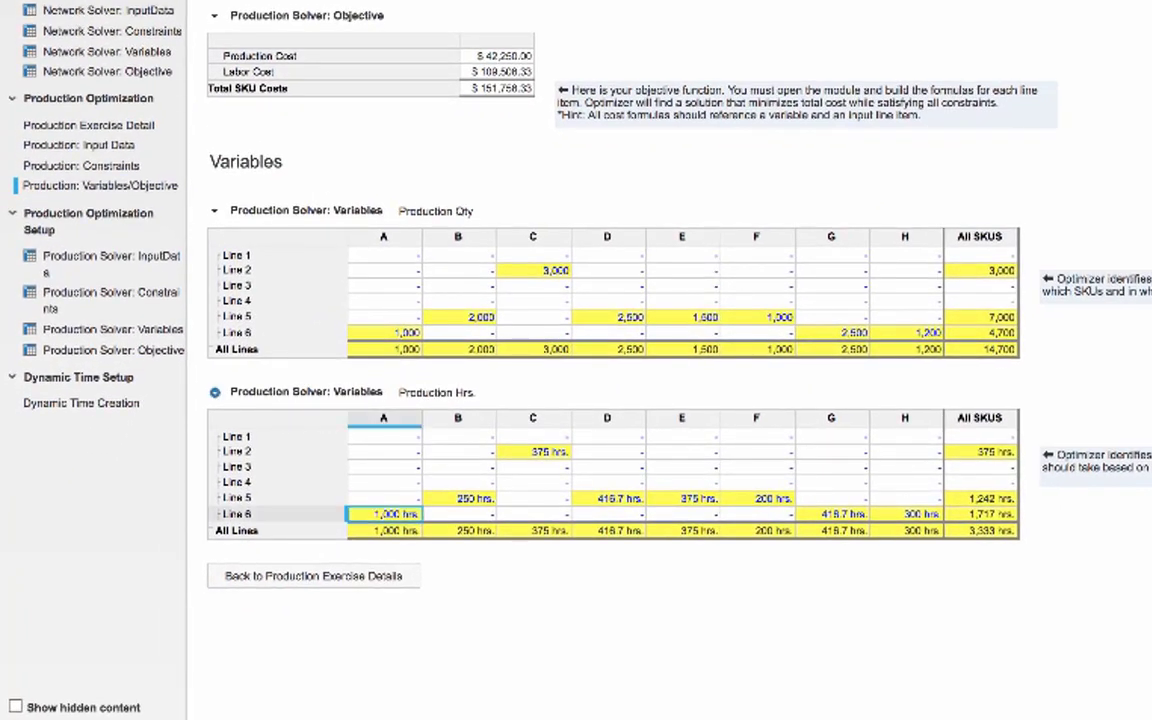